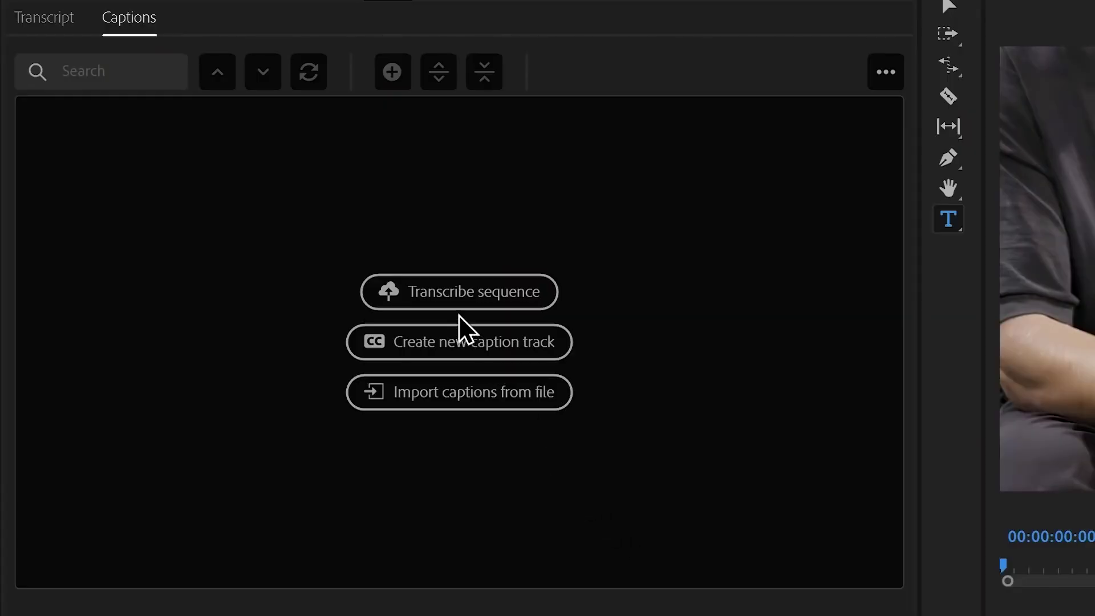
Step: Launch auto-transcription of the 'Time to Create' sequence from the Captions tab
click(451, 292)
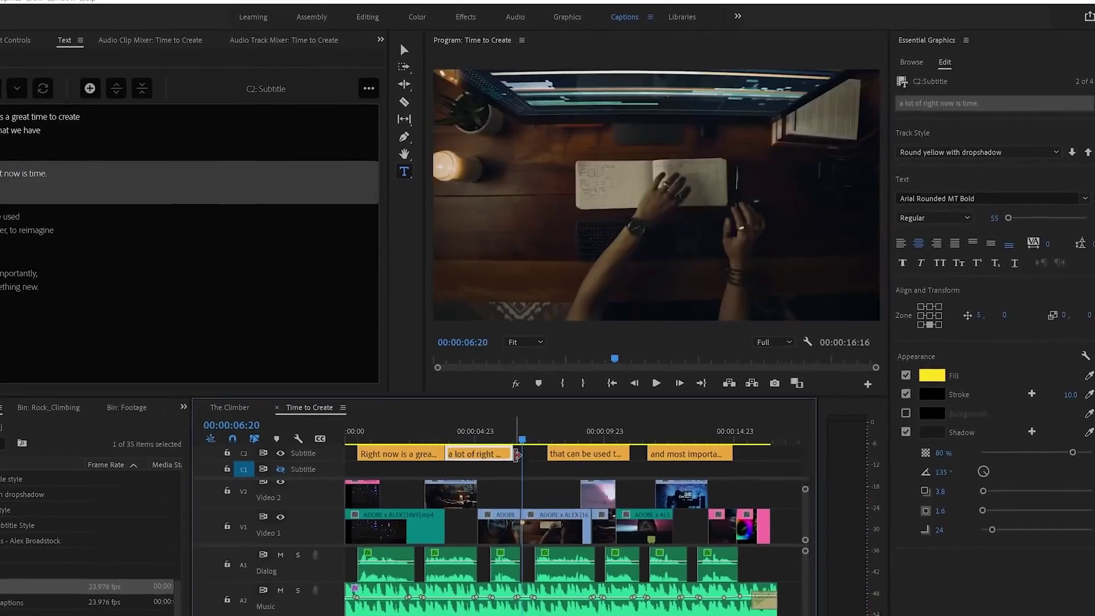
Step: Trim the caption to begin at the playhead and insert the word 'Time' before 'that'
drag(526, 461, 521, 461)
click(593, 290)
text(Time)
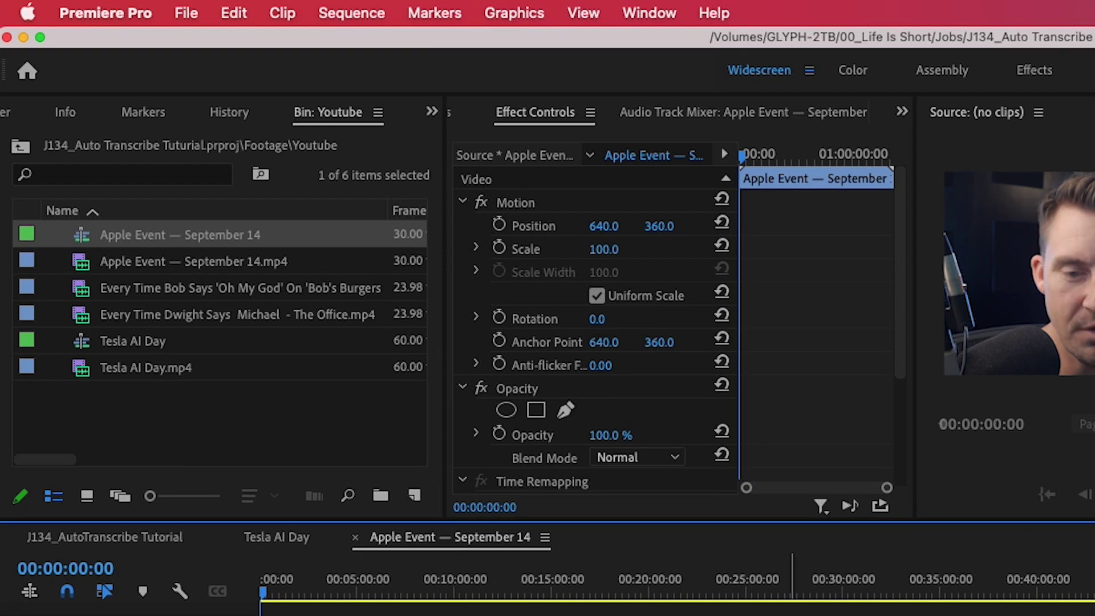
click(355, 14)
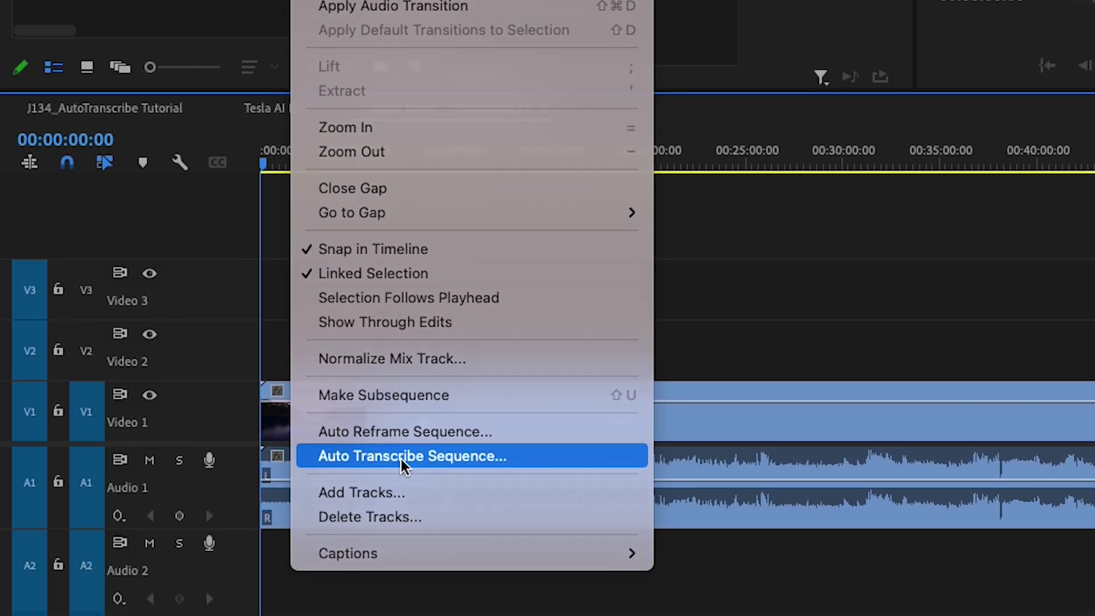
Step: Open the Create Transcript settings for the Apple Event — September 14 sequence
click(401, 460)
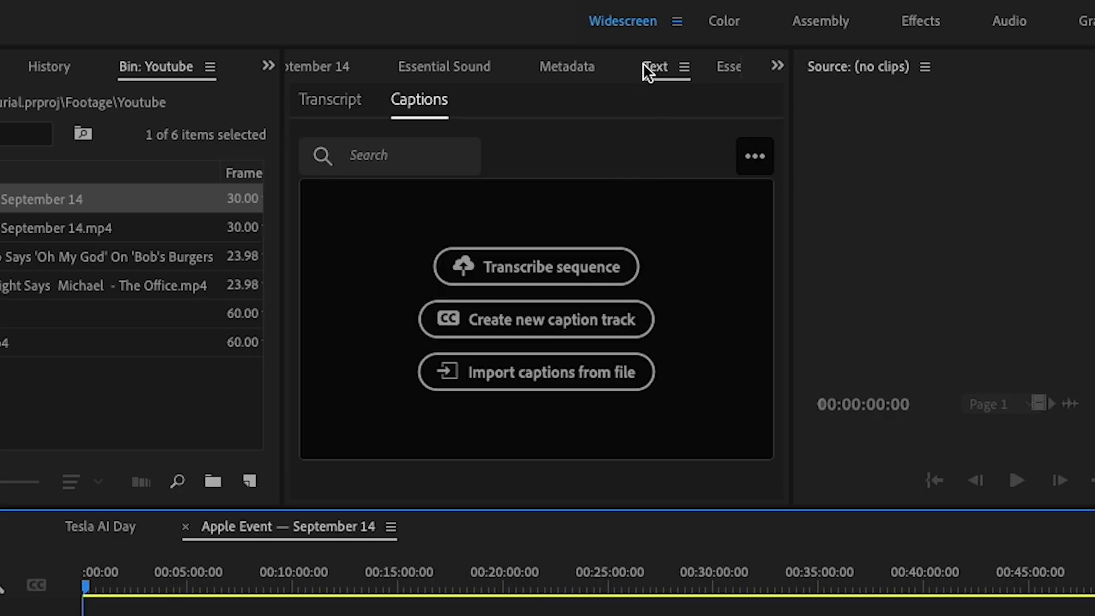
click(647, 72)
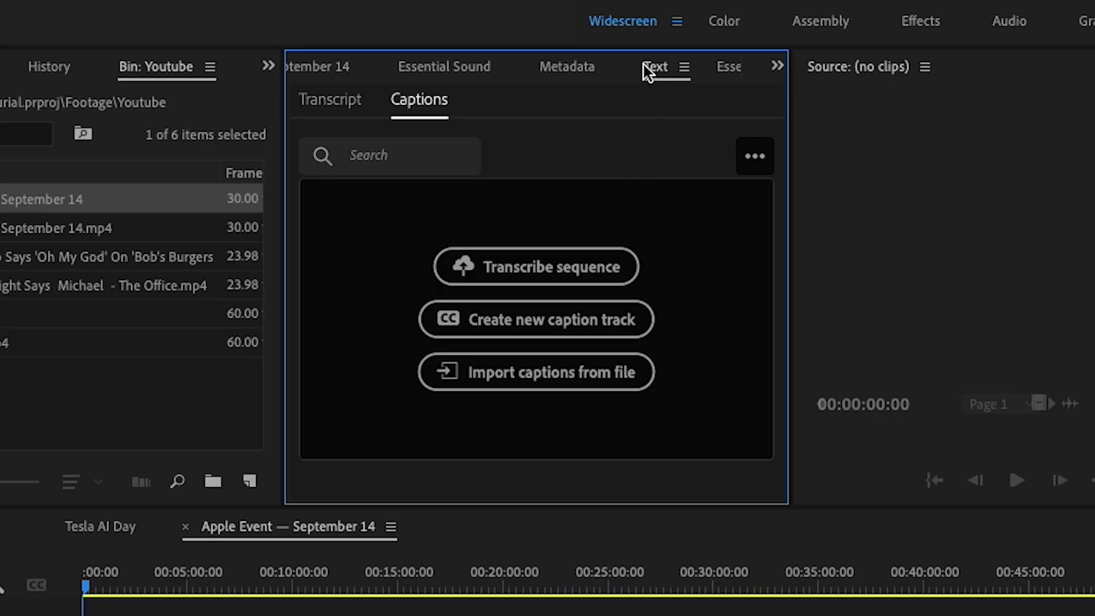
click(546, 267)
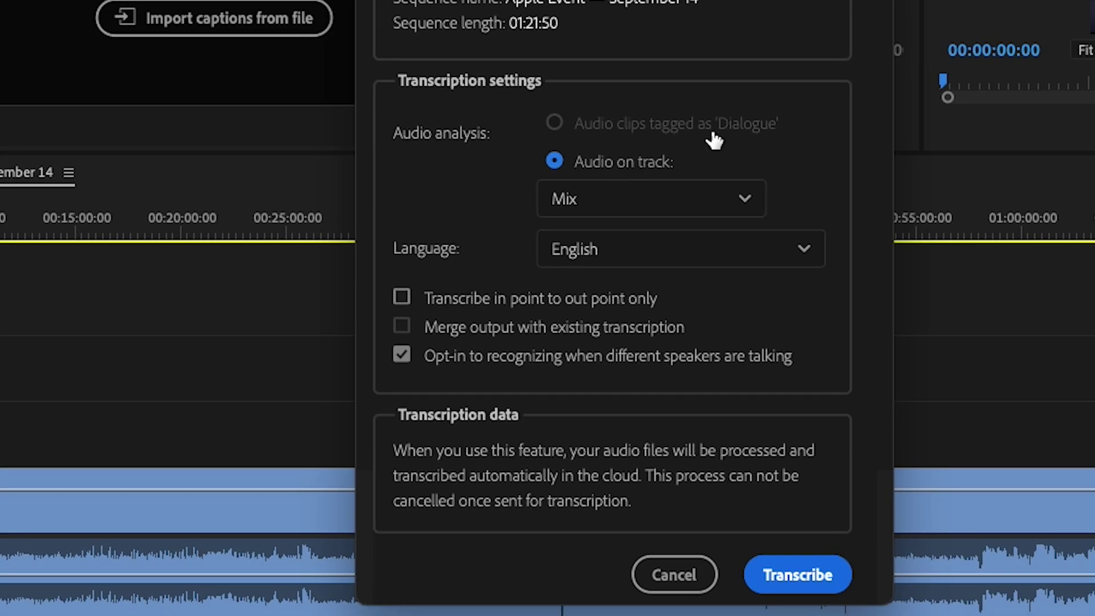
Step: Transcribe the Apple Event sequence with Mix audio, English and speaker recognition enabled
click(803, 563)
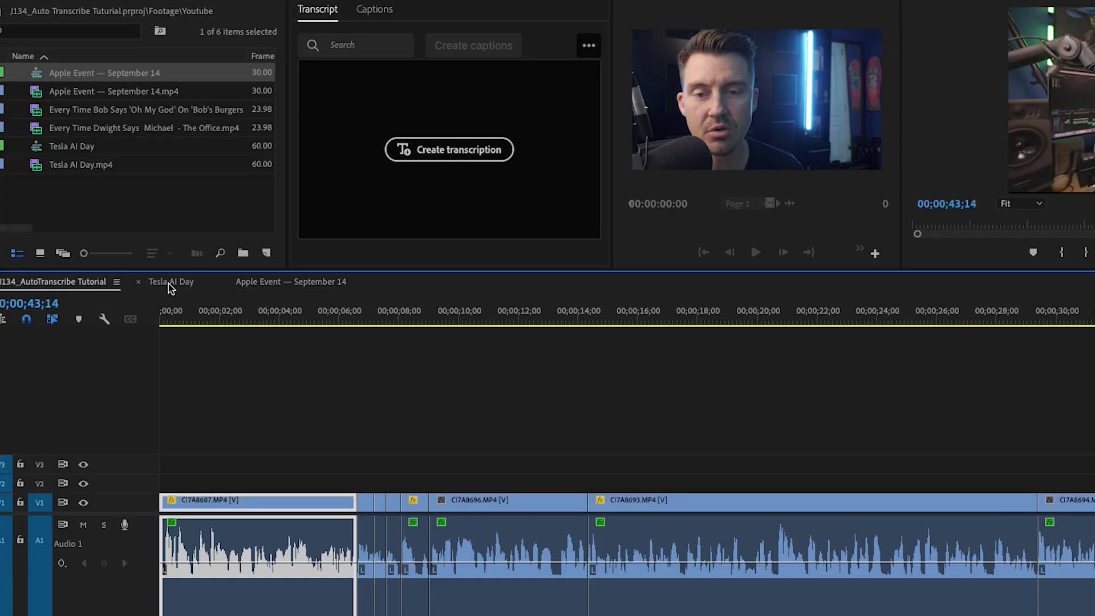
Step: Switch to the J134_AutoTranscribe Tutorial sequence and undo the cut in its first clip
click(169, 283)
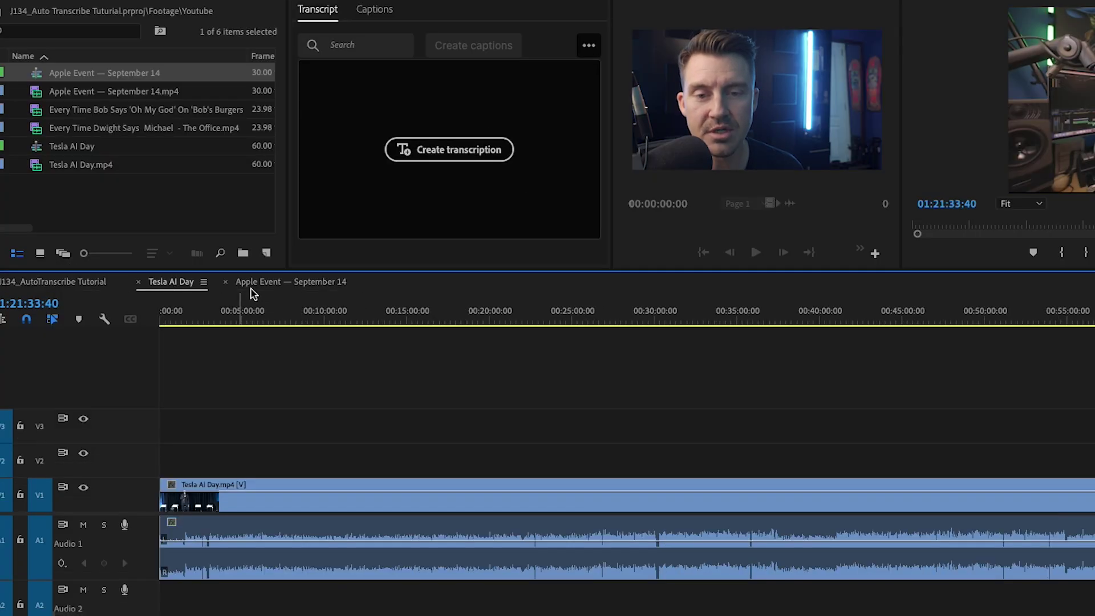
click(102, 280)
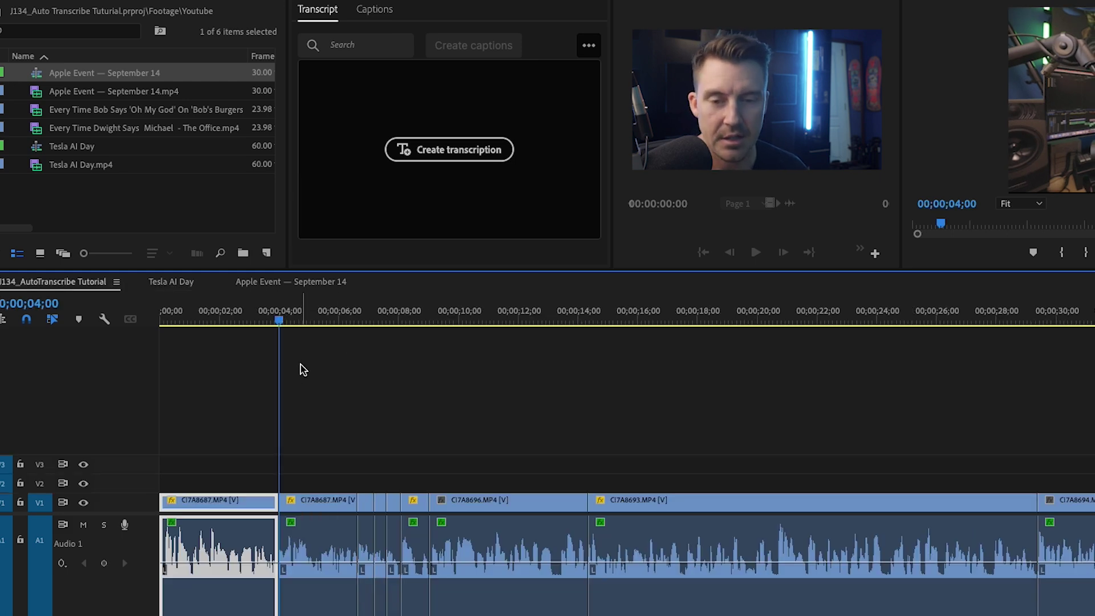
key(ctrl+z)
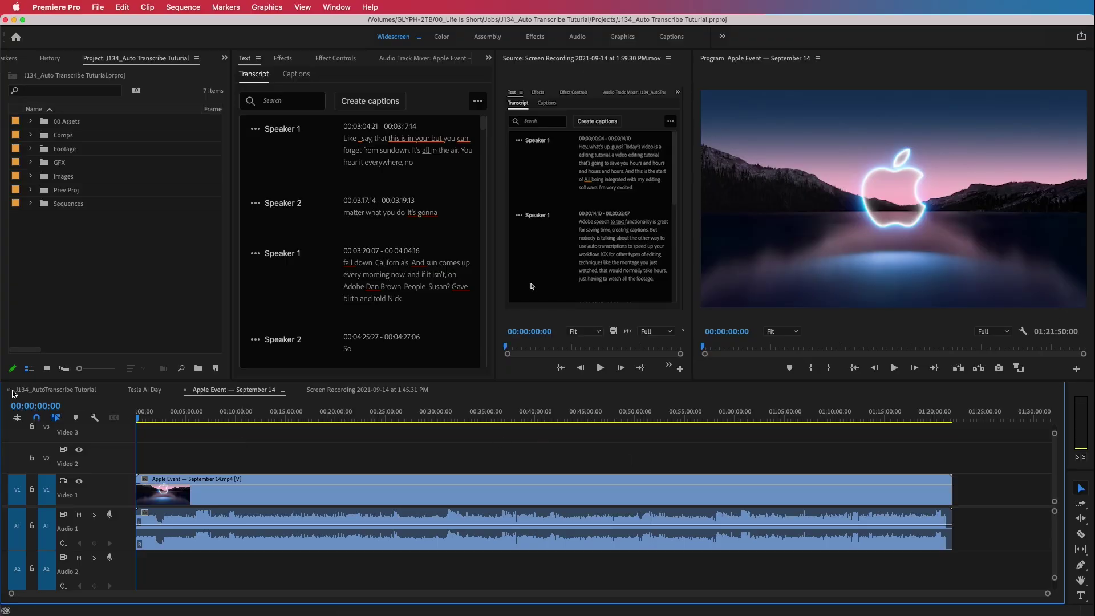
click(55, 390)
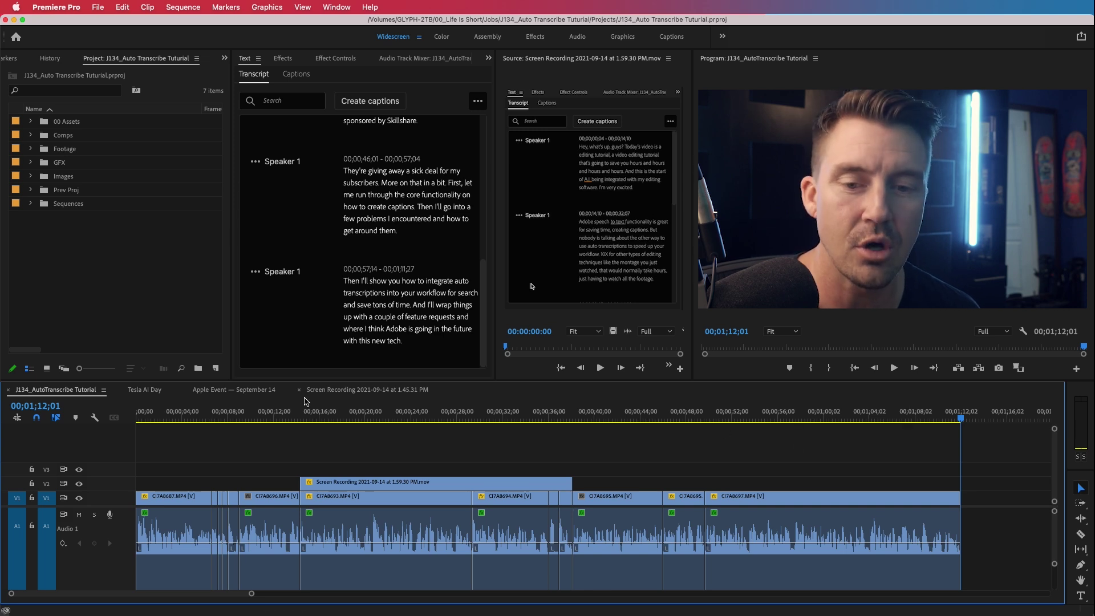
click(223, 390)
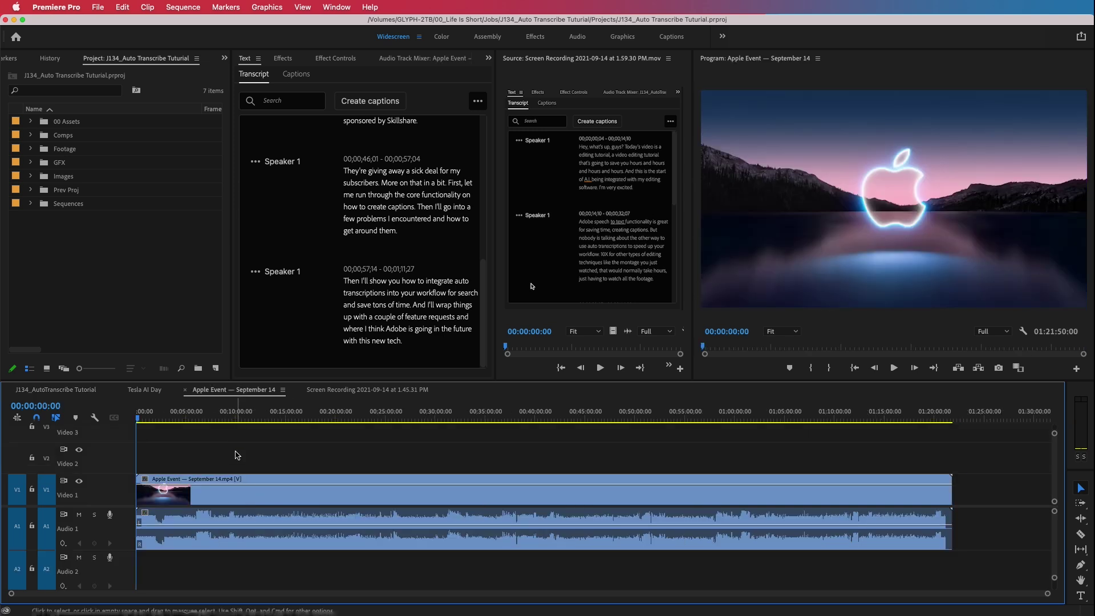
click(416, 415)
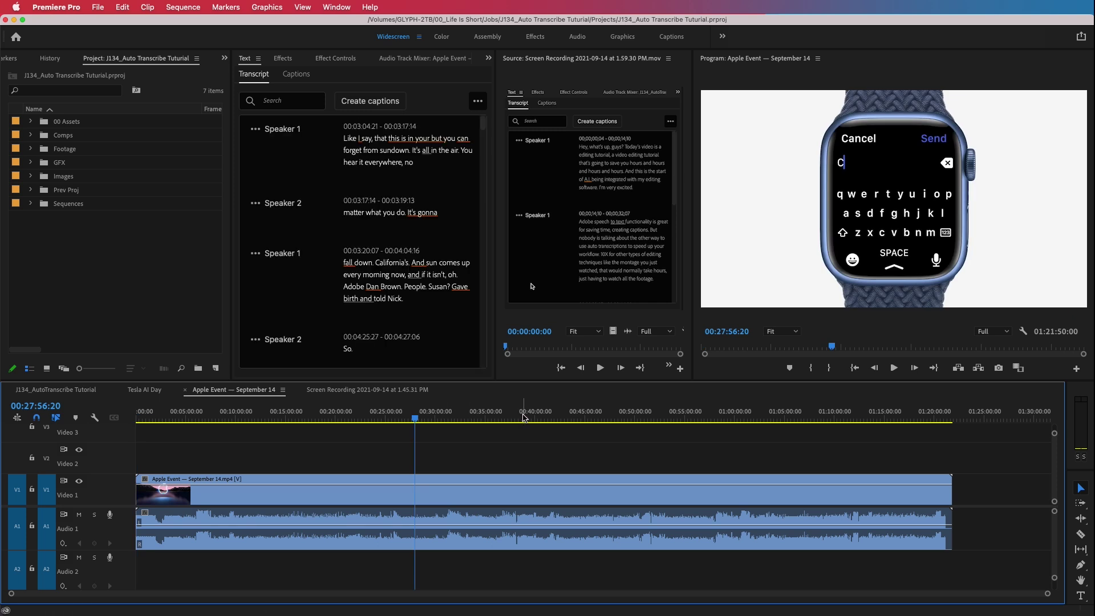
click(616, 418)
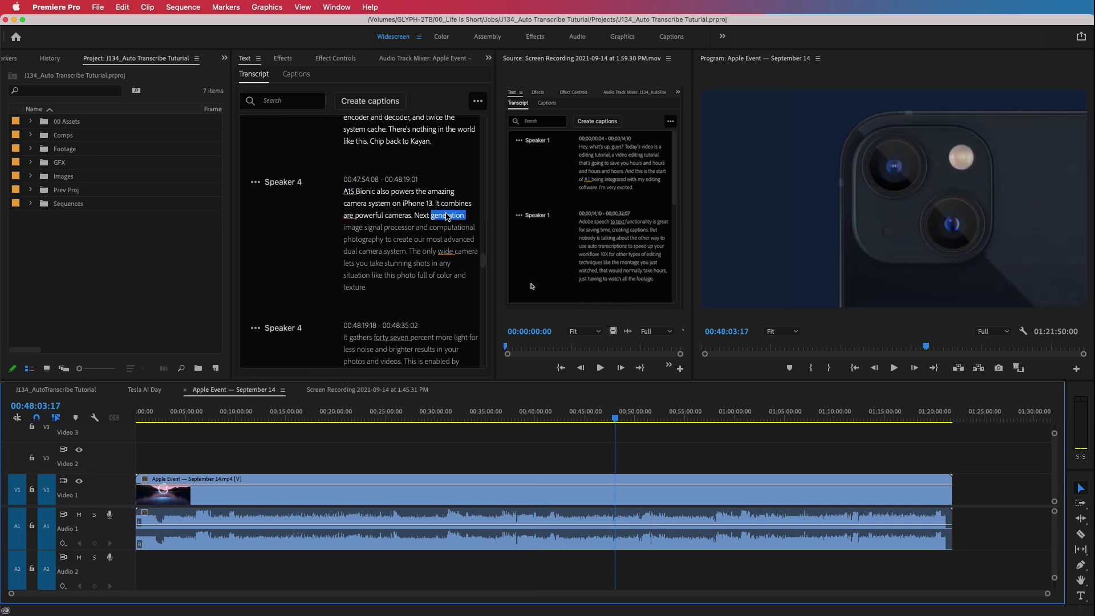
click(673, 416)
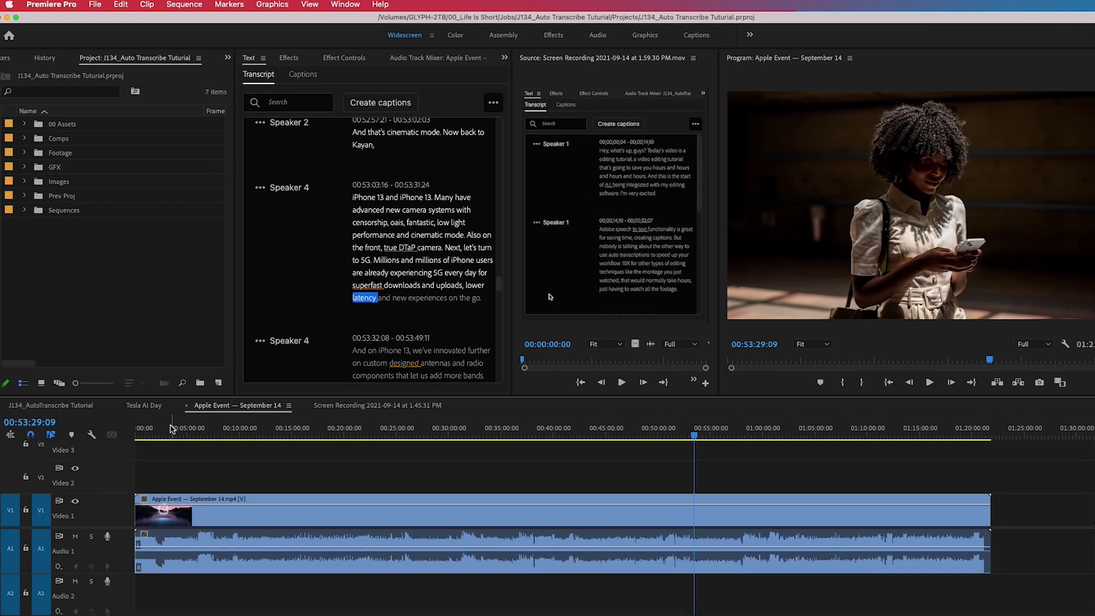
key(Home)
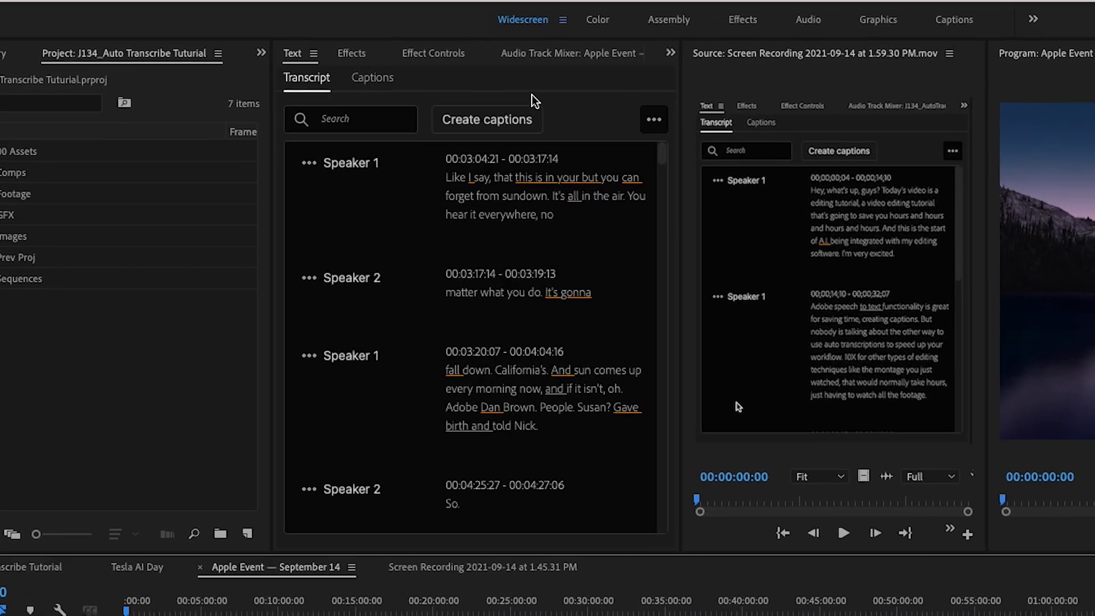
Step: Generate subtitle captions from the Apple Event transcript using the Arial 1 style
click(518, 127)
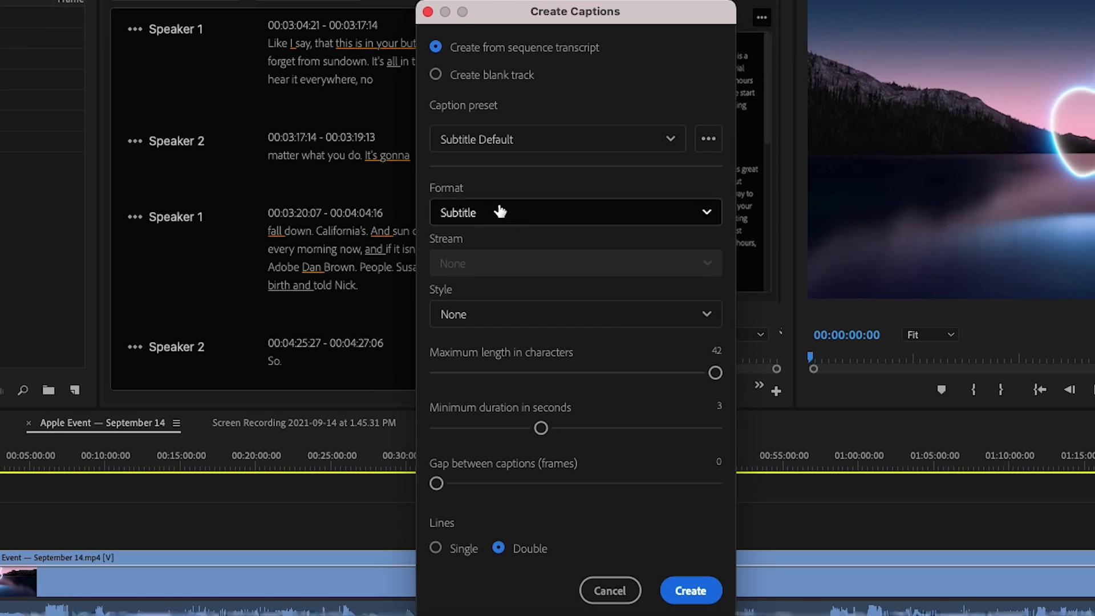
click(536, 315)
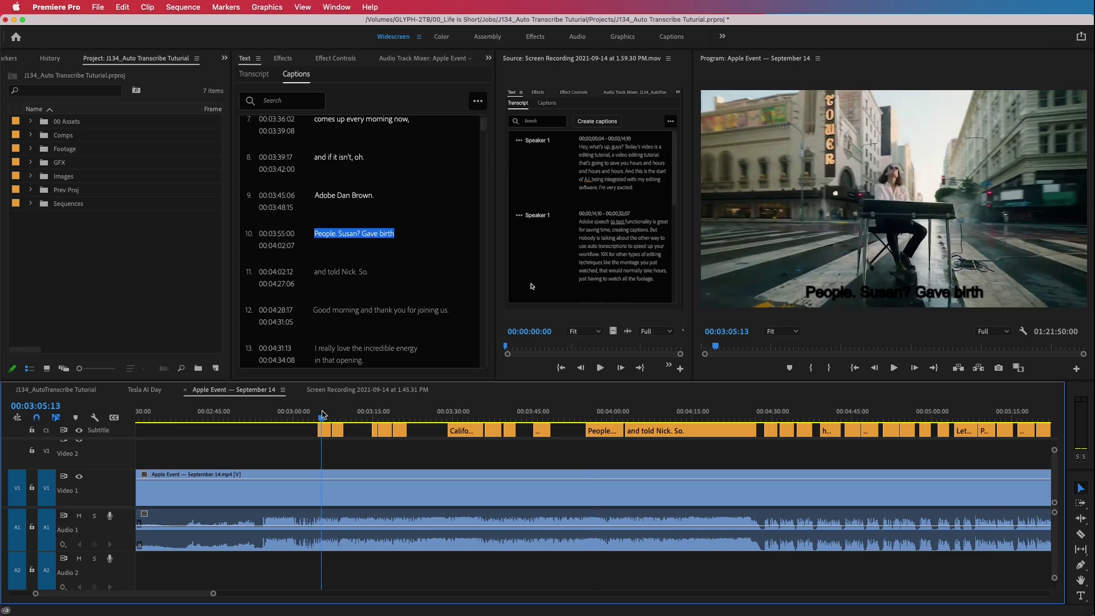
click(322, 415)
Step: Change the Arial 1 caption fill from black to white FFFFFF and preview later captions
double_click(324, 429)
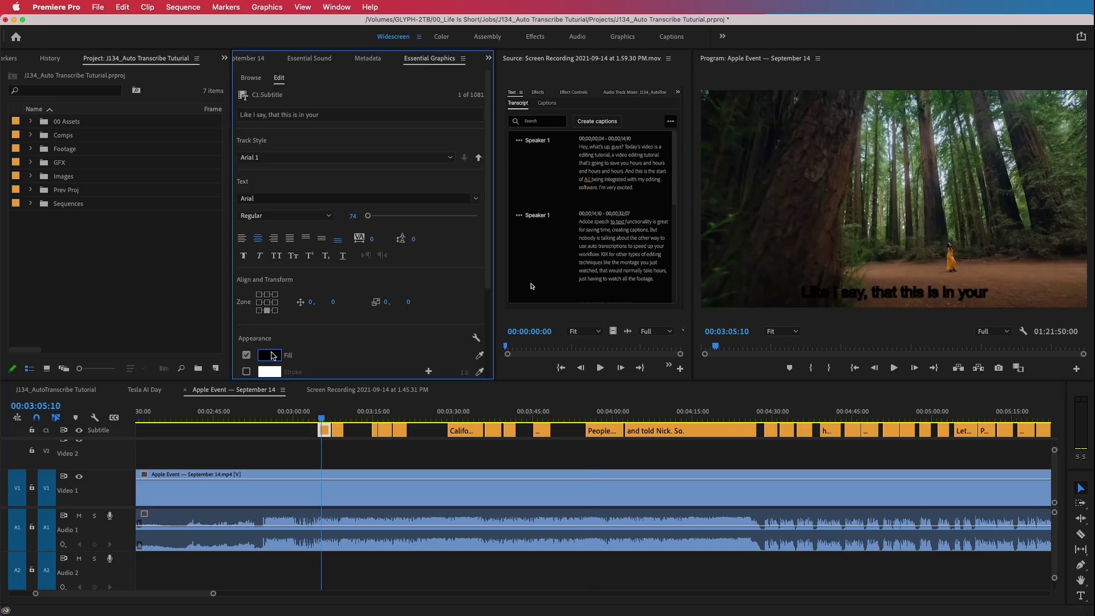
click(269, 355)
drag(880, 445, 844, 477)
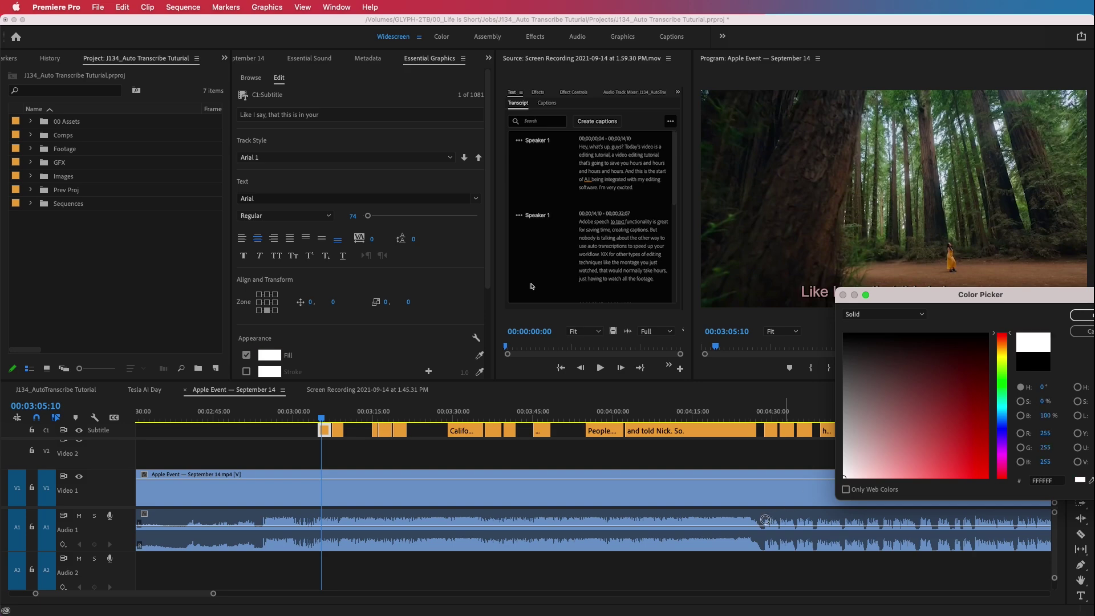
click(1087, 315)
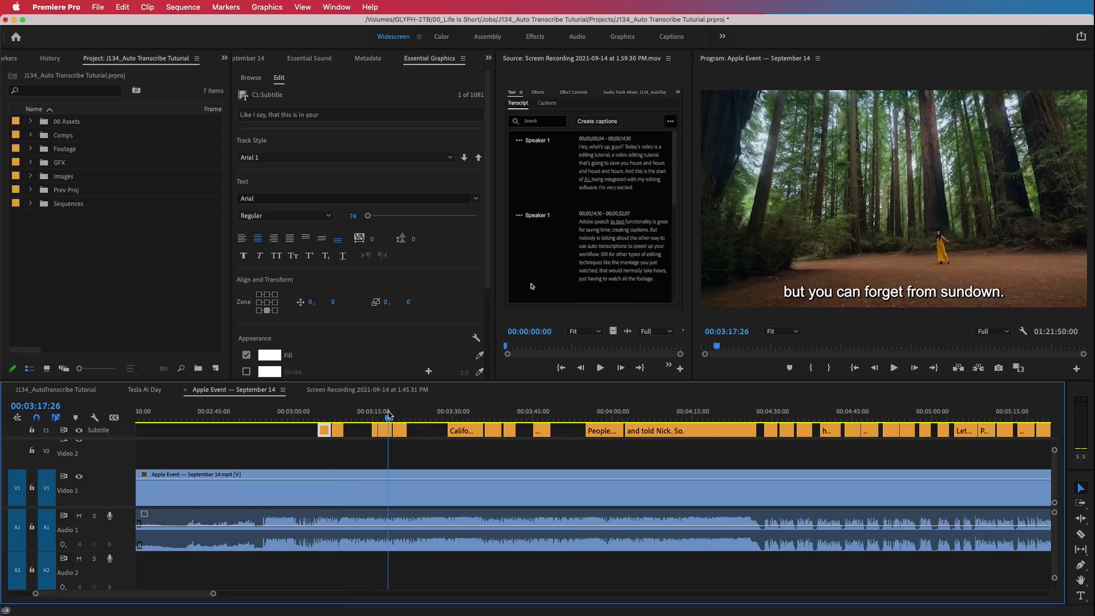
click(398, 417)
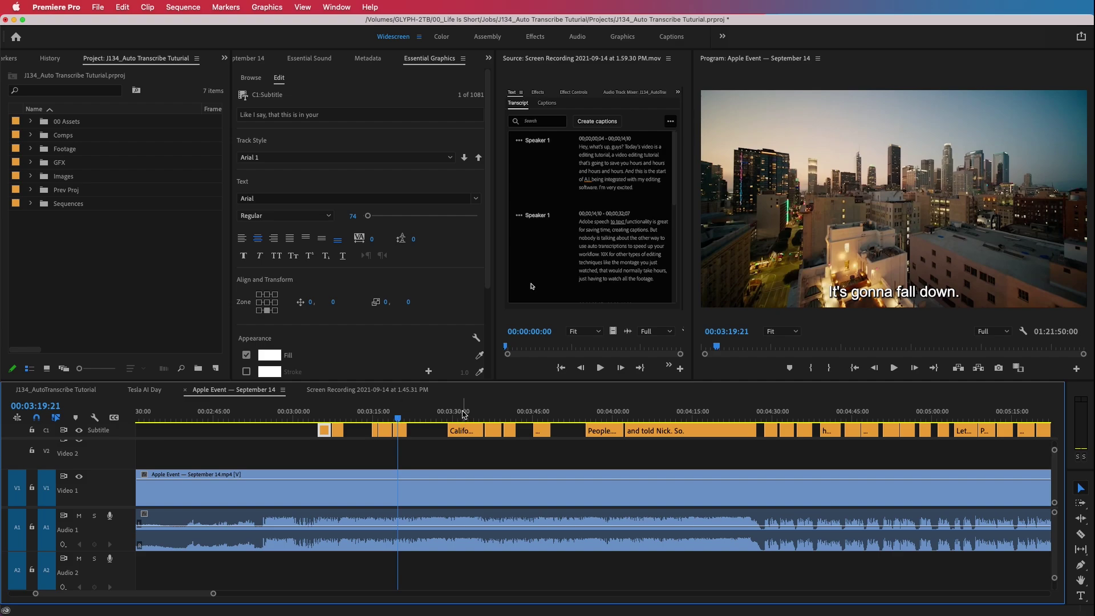
click(463, 414)
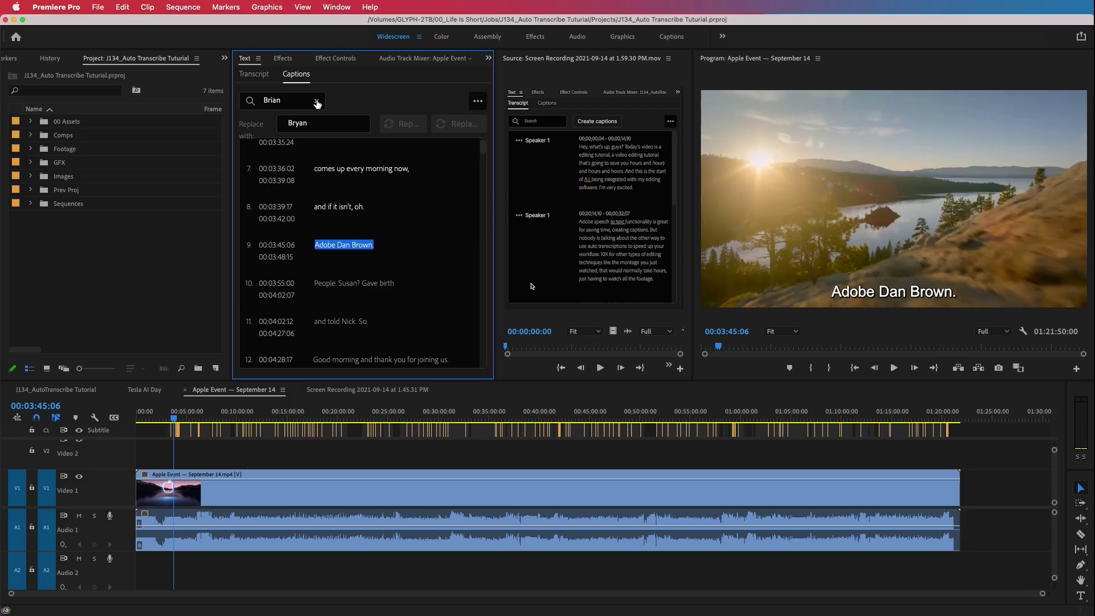
Step: Clear the Captions search field and close the Replace option
click(203, 122)
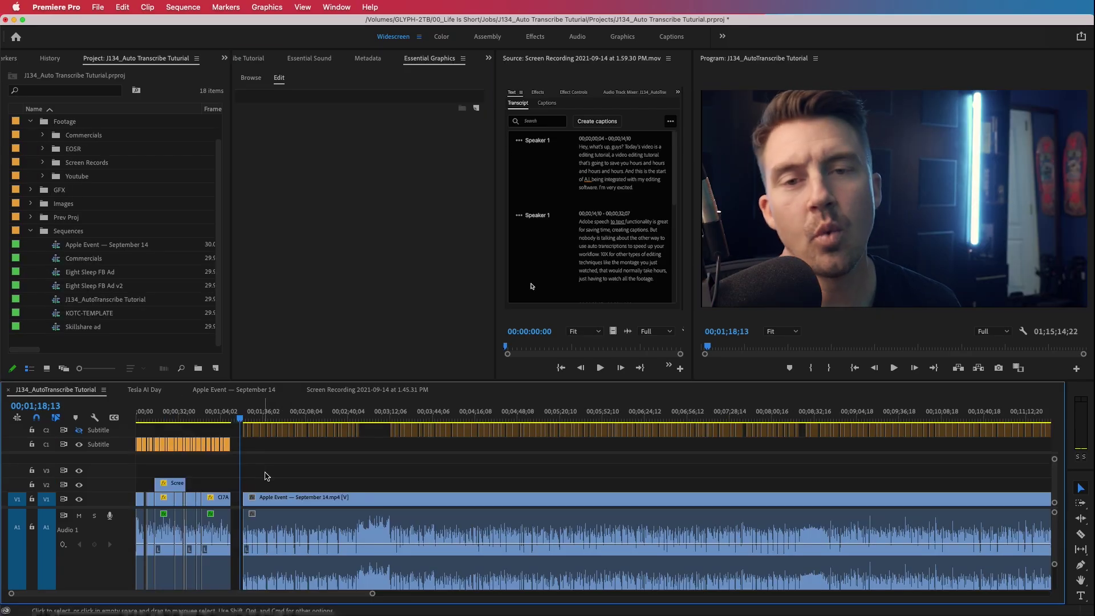
Step: Make C2 the active captions track and select the tutorial clips with the C1 subtitles
click(78, 430)
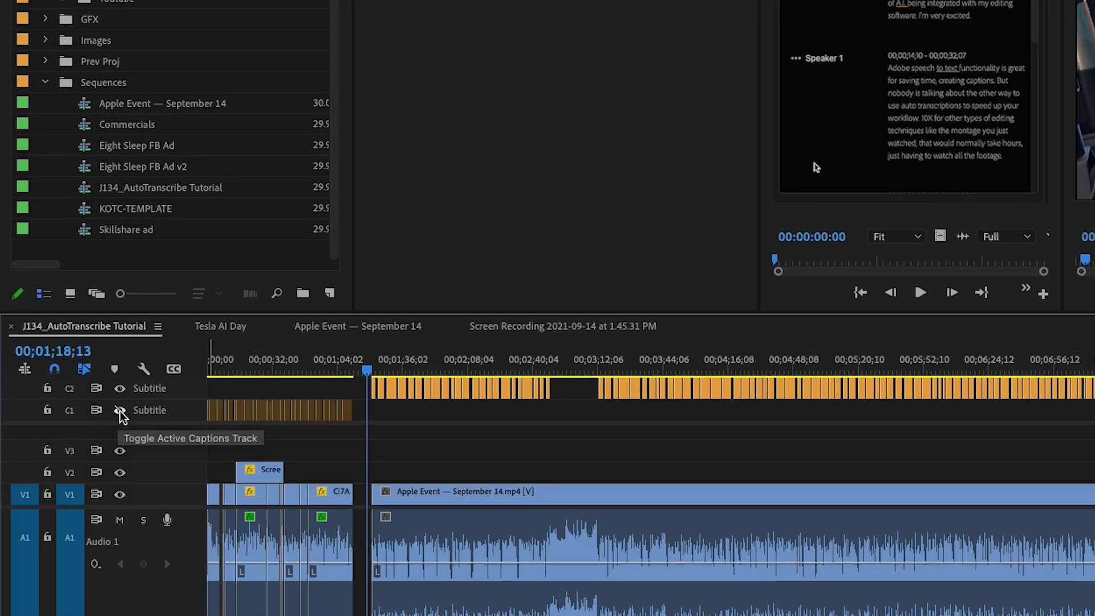
click(121, 415)
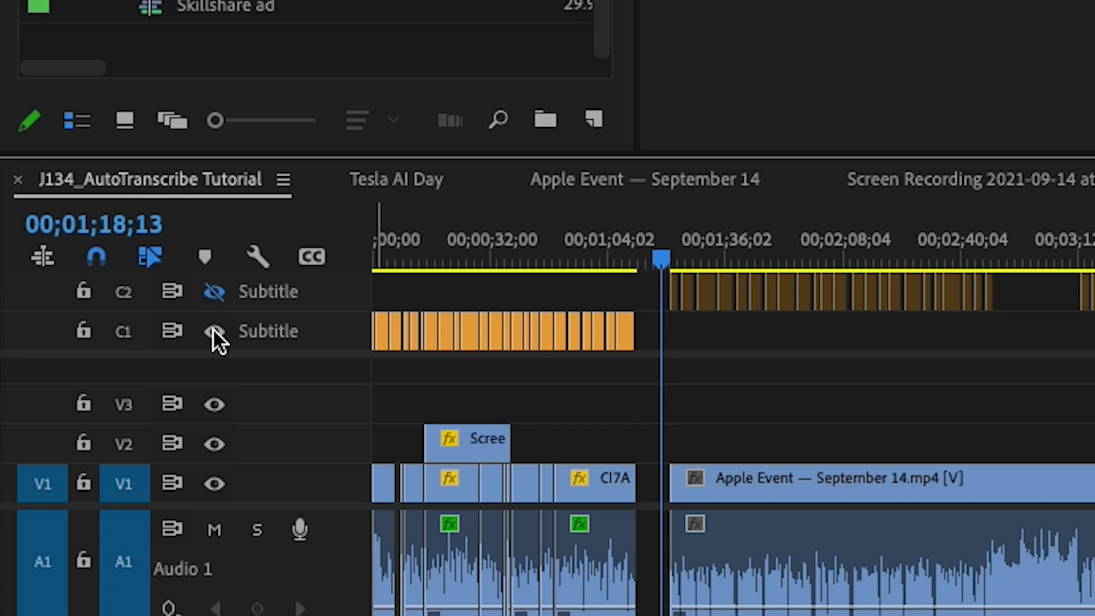
click(220, 284)
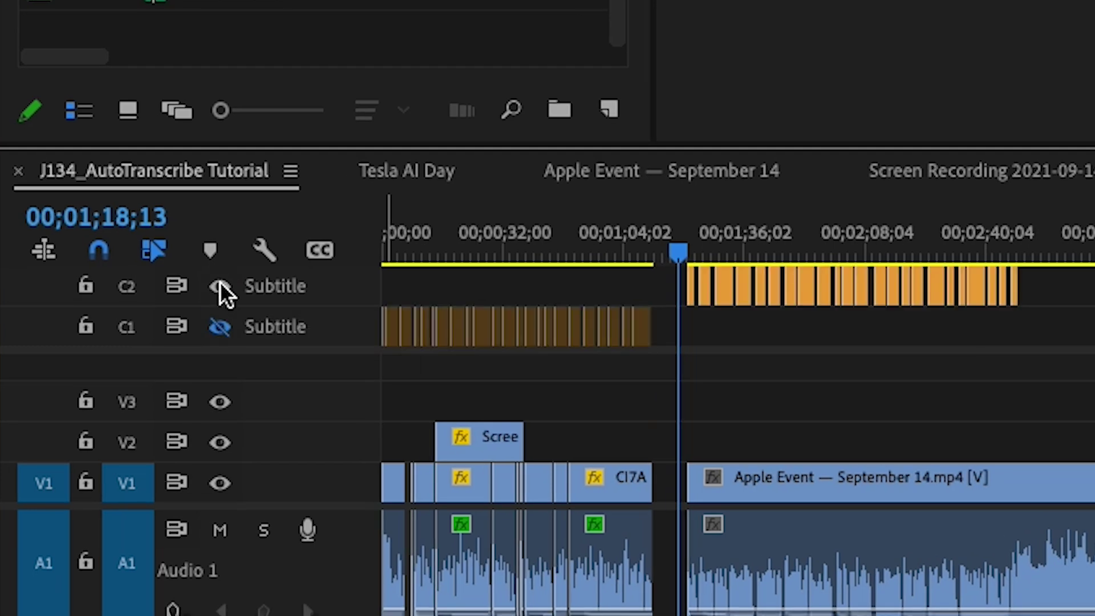
click(218, 324)
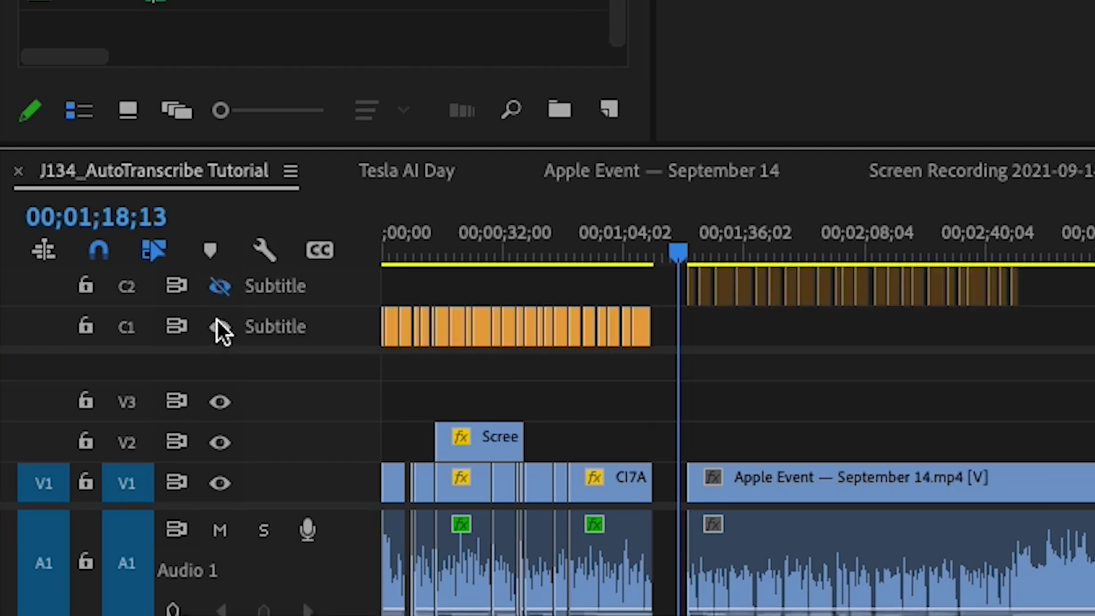
click(220, 282)
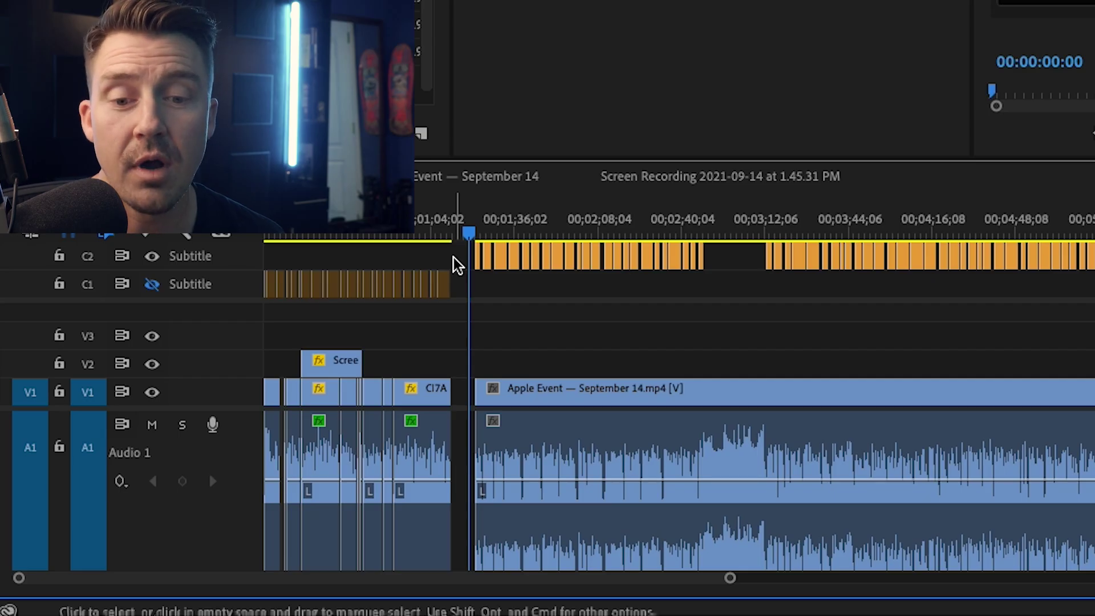
drag(662, 293, 481, 615)
drag(331, 485, 257, 542)
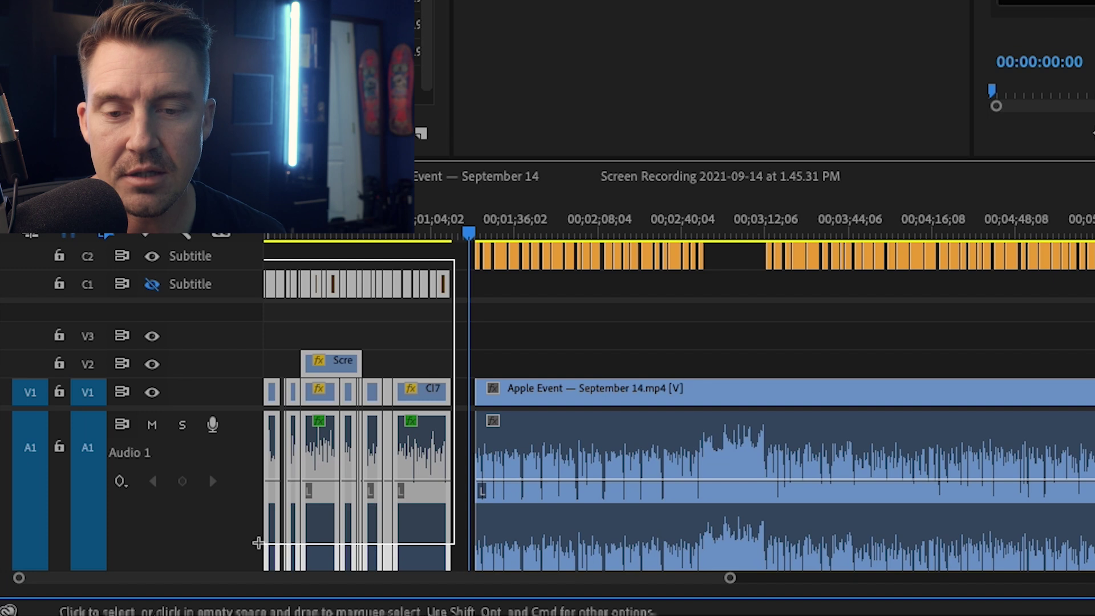
Step: Nest the selected clips as Nested Sequence 13 and open it
key(super+alt+n)
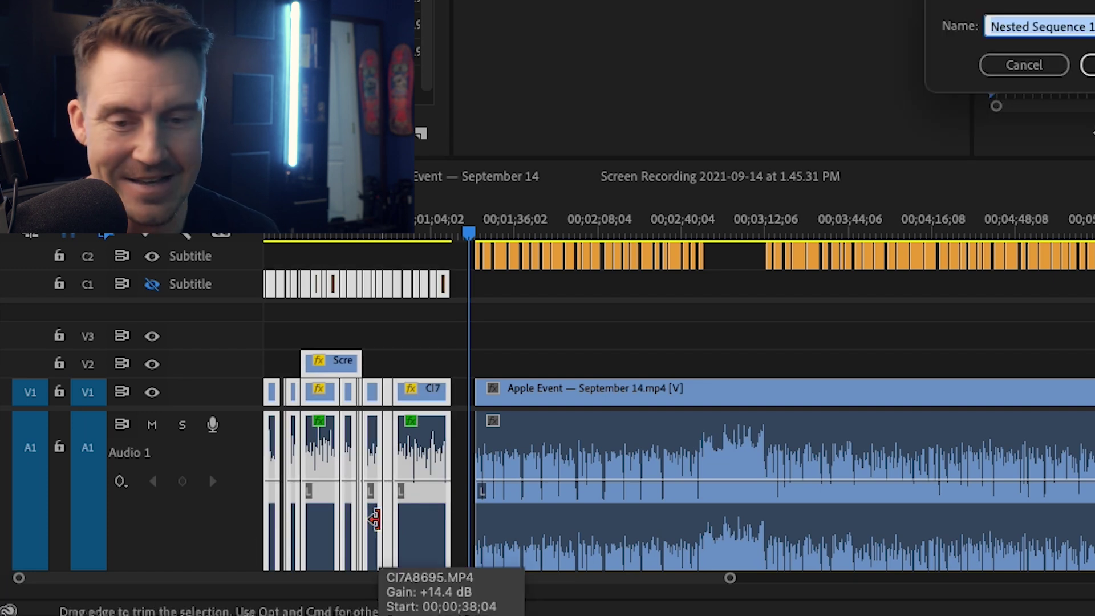
key(Return)
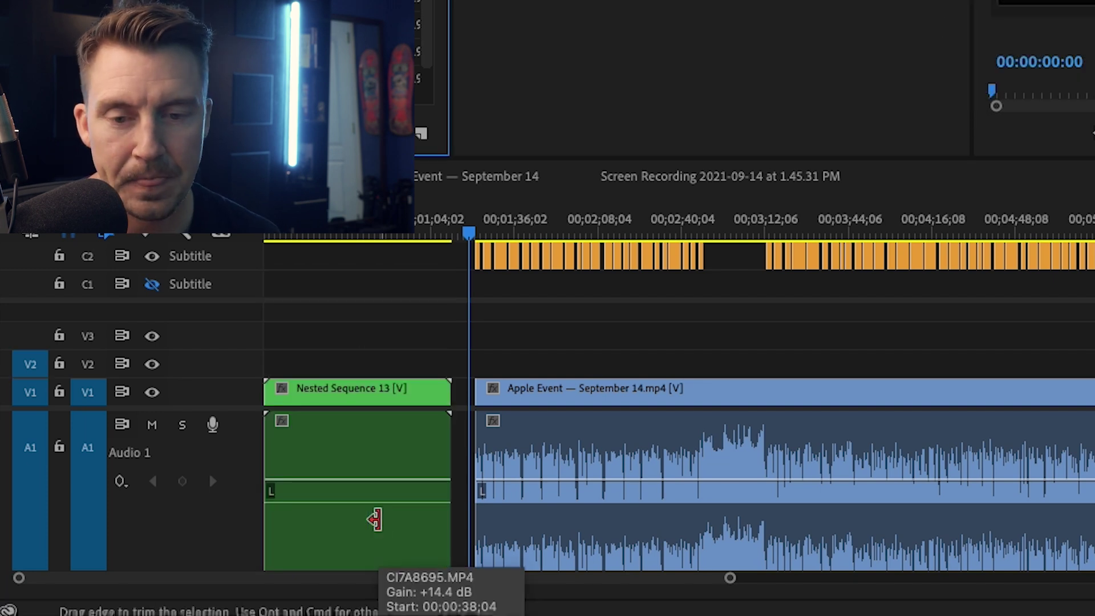
click(370, 236)
key(shift+t)
double_click(367, 467)
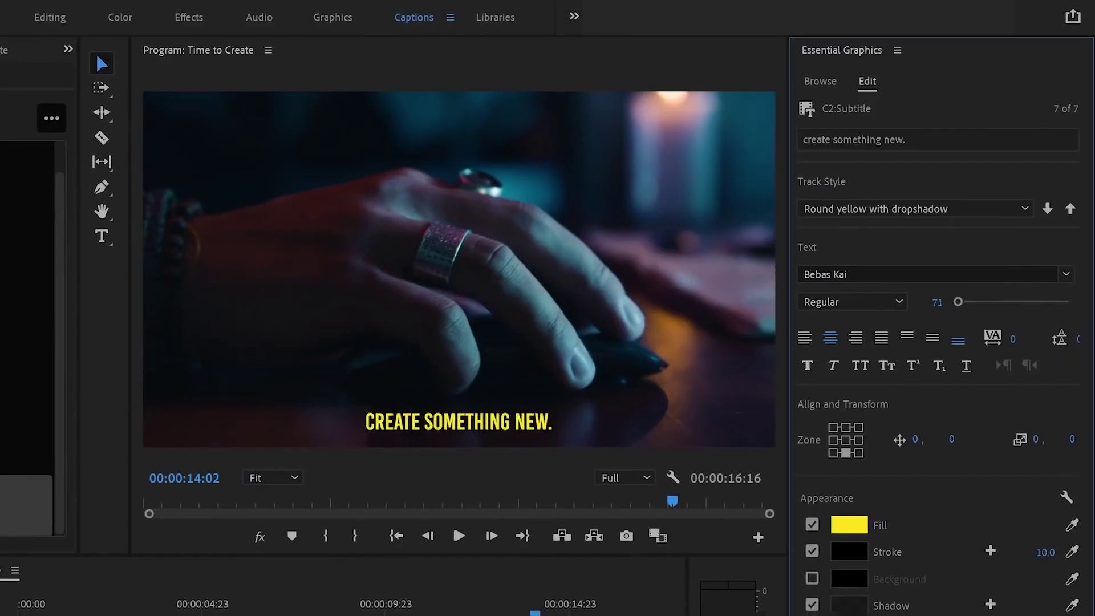
Step: Restyle the nested captions to font size 110, bold, italic, with a magenta fill
drag(958, 301, 961, 302)
click(807, 365)
click(833, 365)
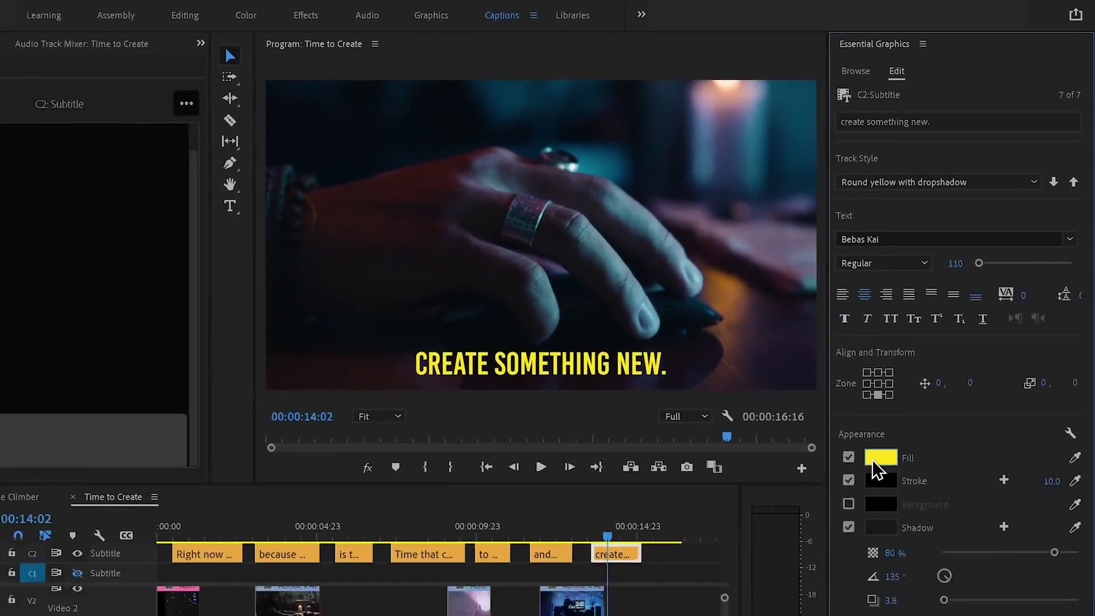
click(876, 458)
drag(307, 342, 307, 367)
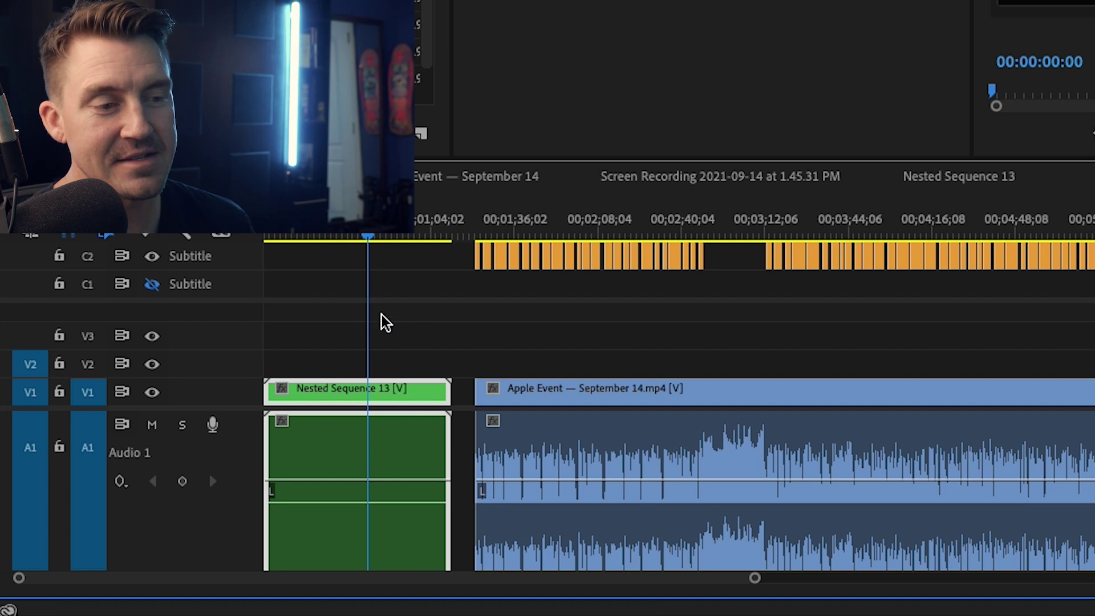
click(541, 228)
drag(579, 228, 613, 231)
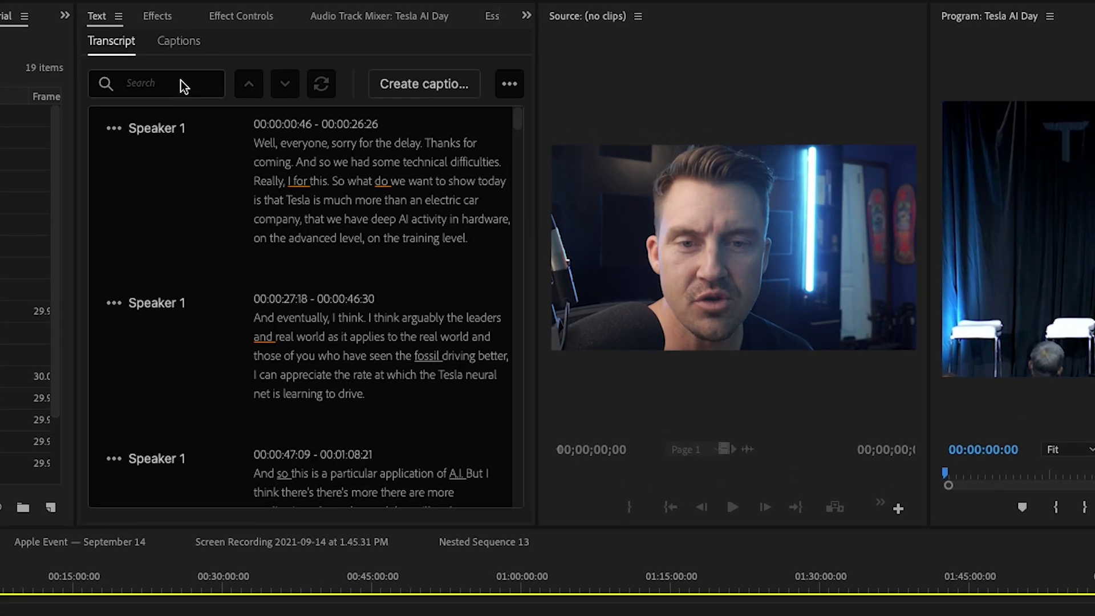
Step: Activate the search field in the Tesla AI Day sequence's transcript
click(228, 89)
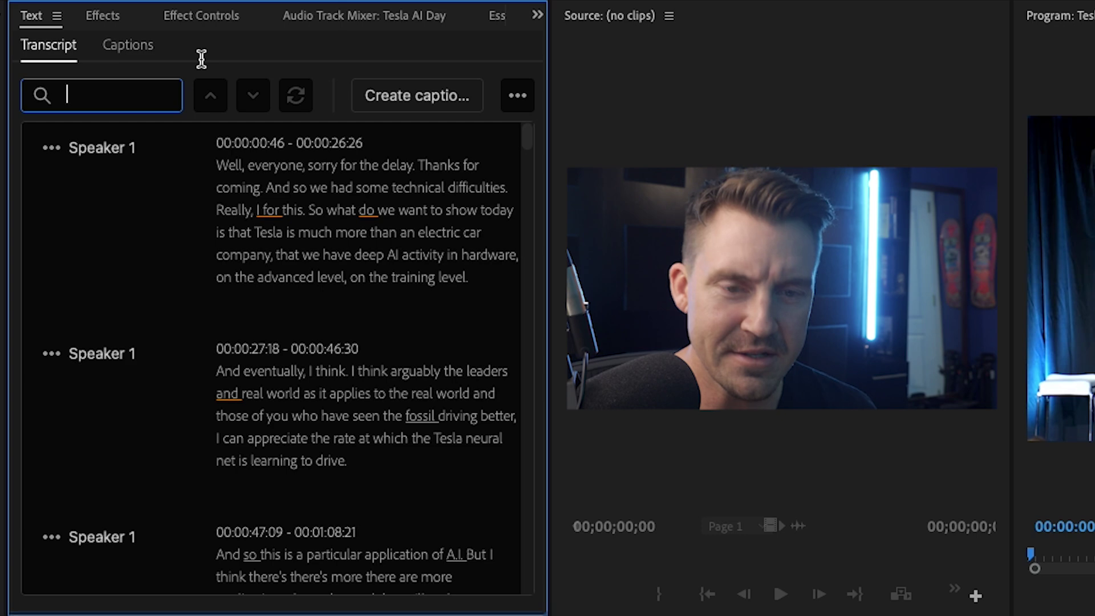
Step: Search the Tesla AI Day transcript for 'overp', then switch to the Apple Event — September 14 sequence
text(overpowe)
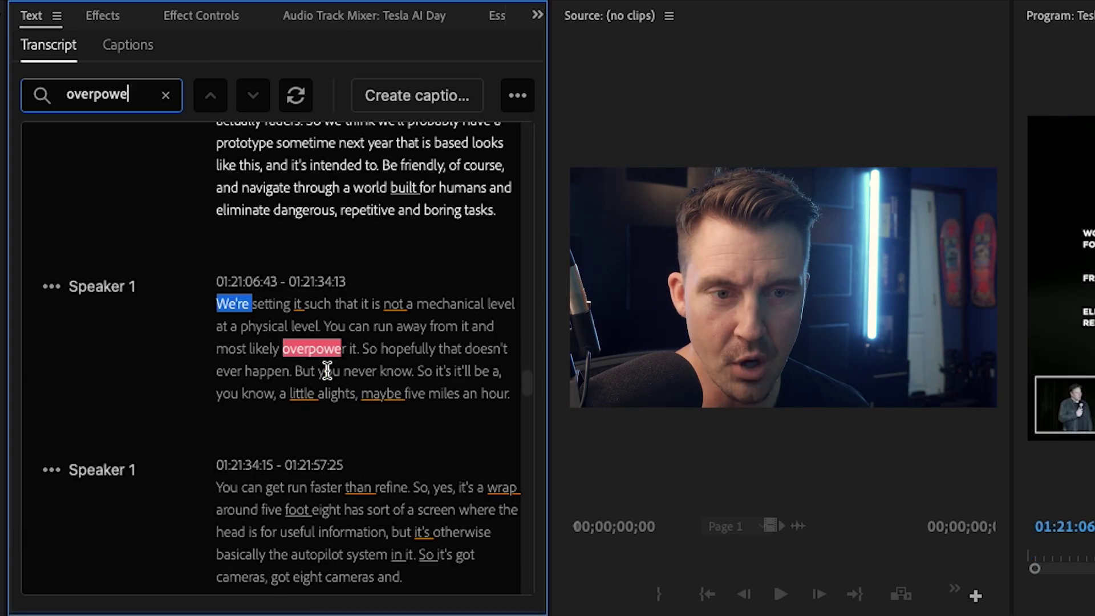
click(384, 331)
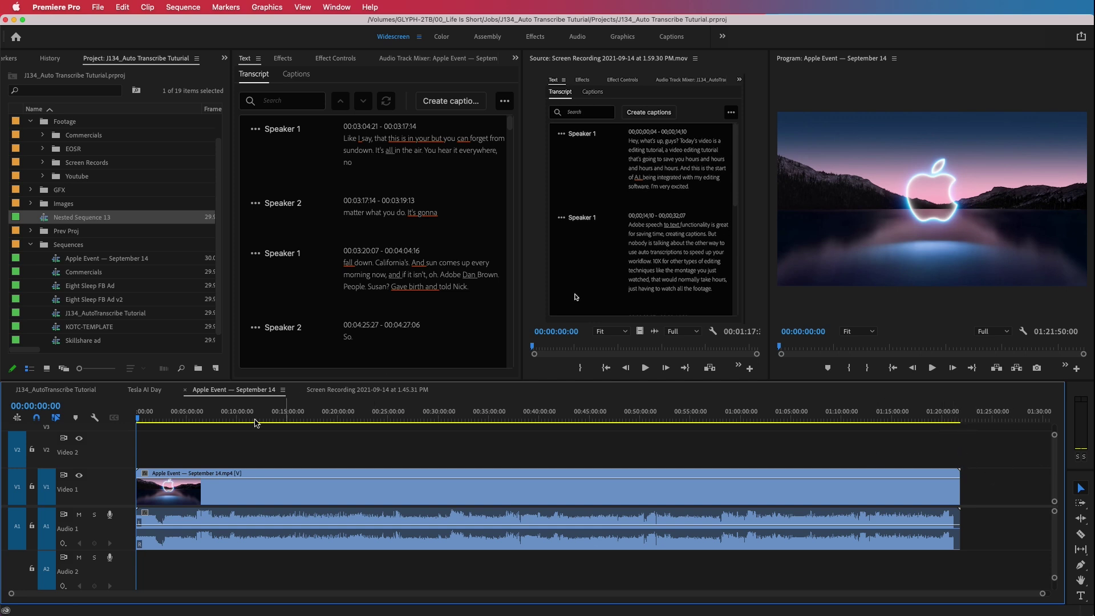
Step: Search the Apple Event transcript for 'incredible' and step through the first hits
click(285, 100)
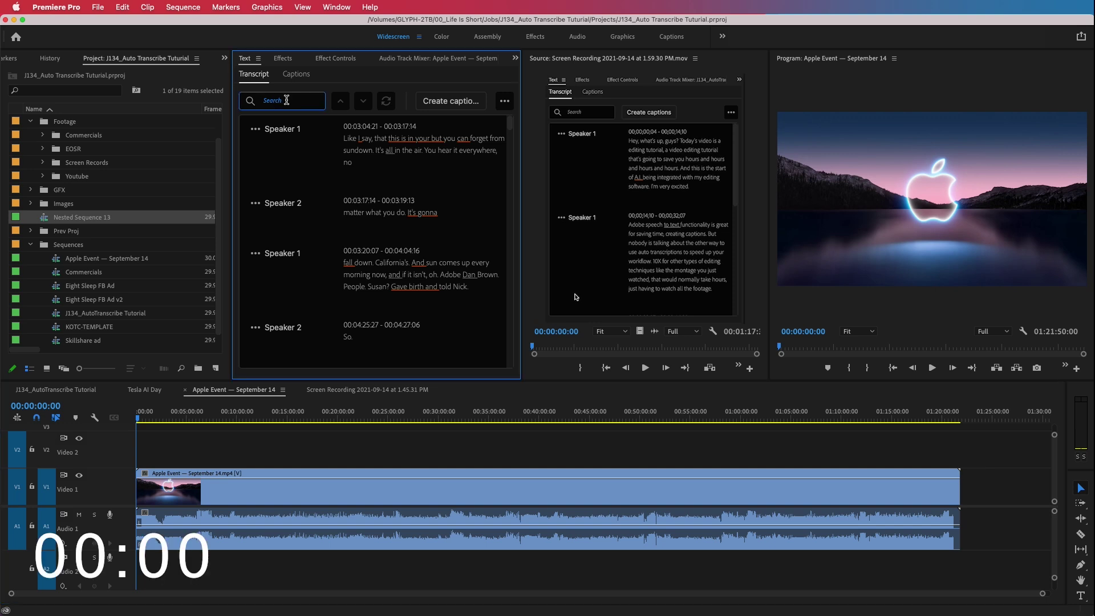
key(Return)
text(incredible)
key(Return)
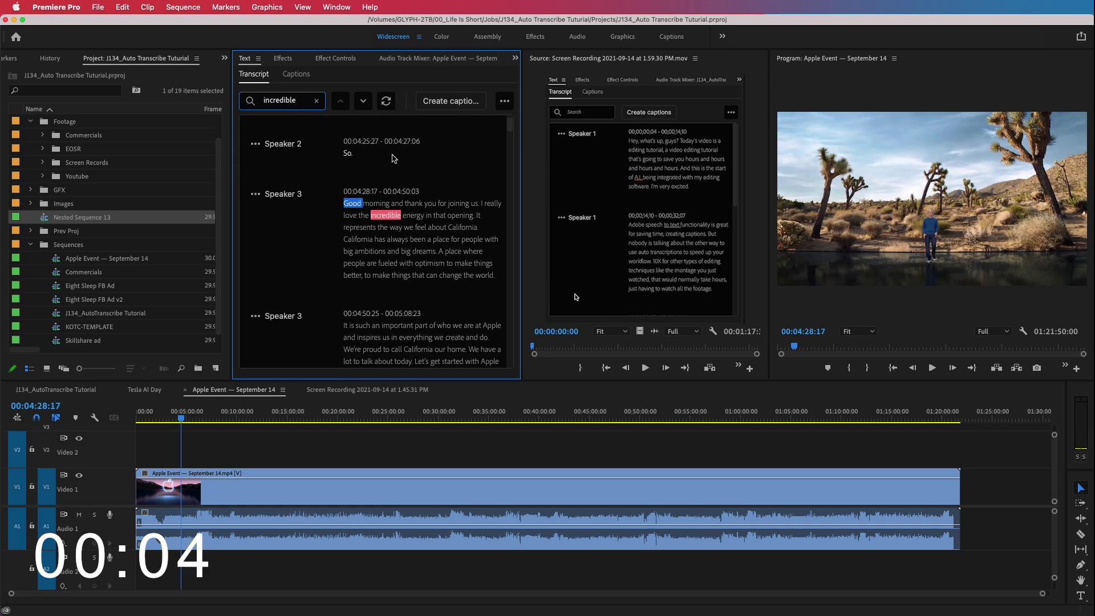
click(364, 101)
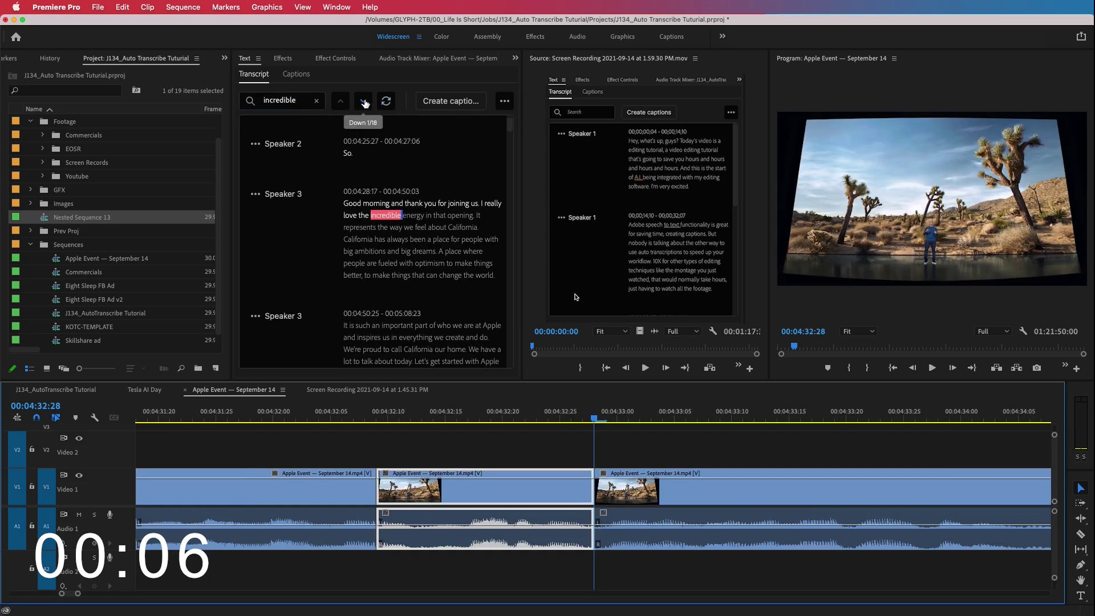
click(364, 102)
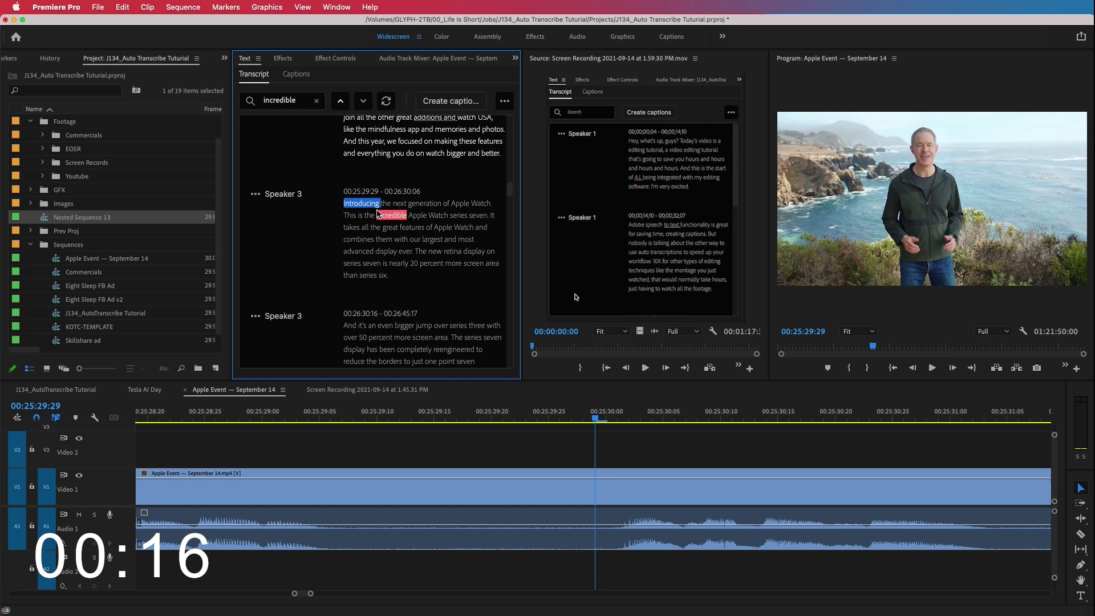
Step: Split the event clip at the spoken 'incredible' (00:26:14:24) and play from the cut
click(387, 217)
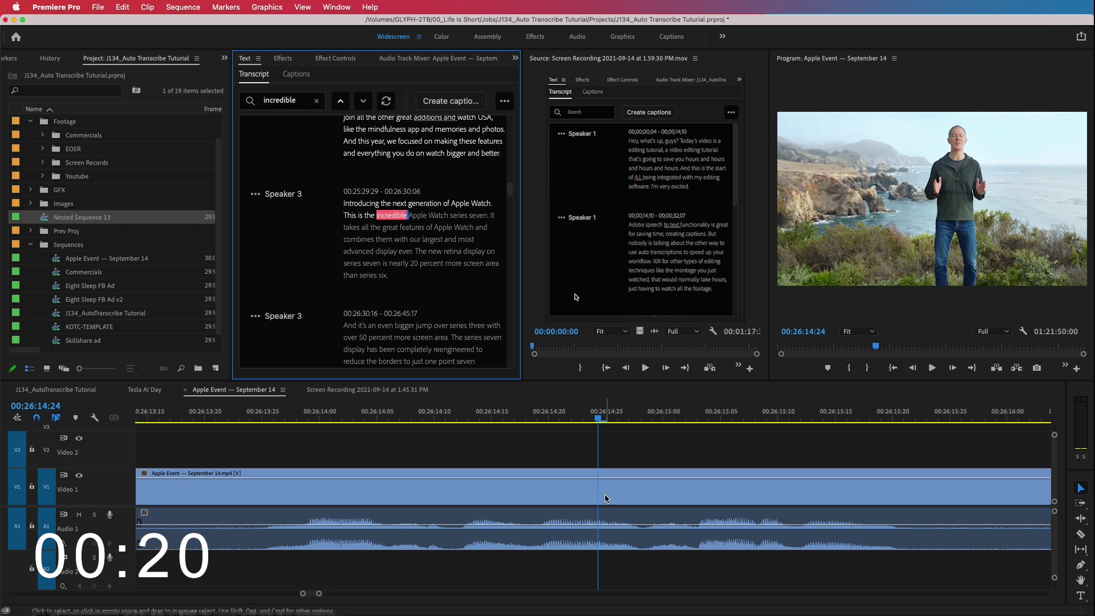
key(super+k)
key(space)
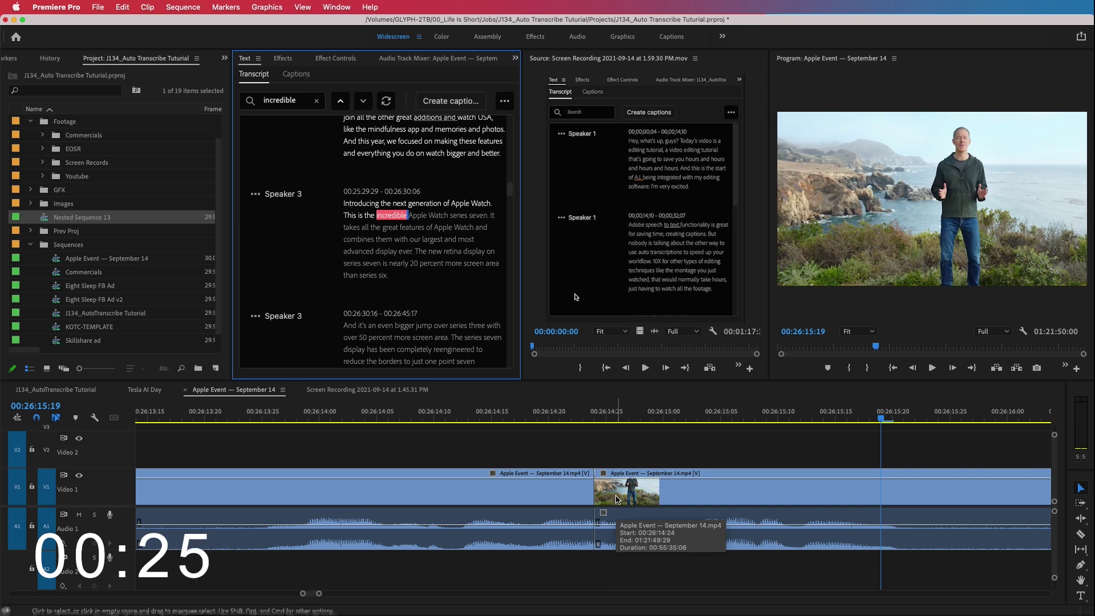
Step: Cut the Apple Event clip just before and after the next 'incredible' hits
click(654, 545)
click(347, 215)
click(378, 215)
key(super+k)
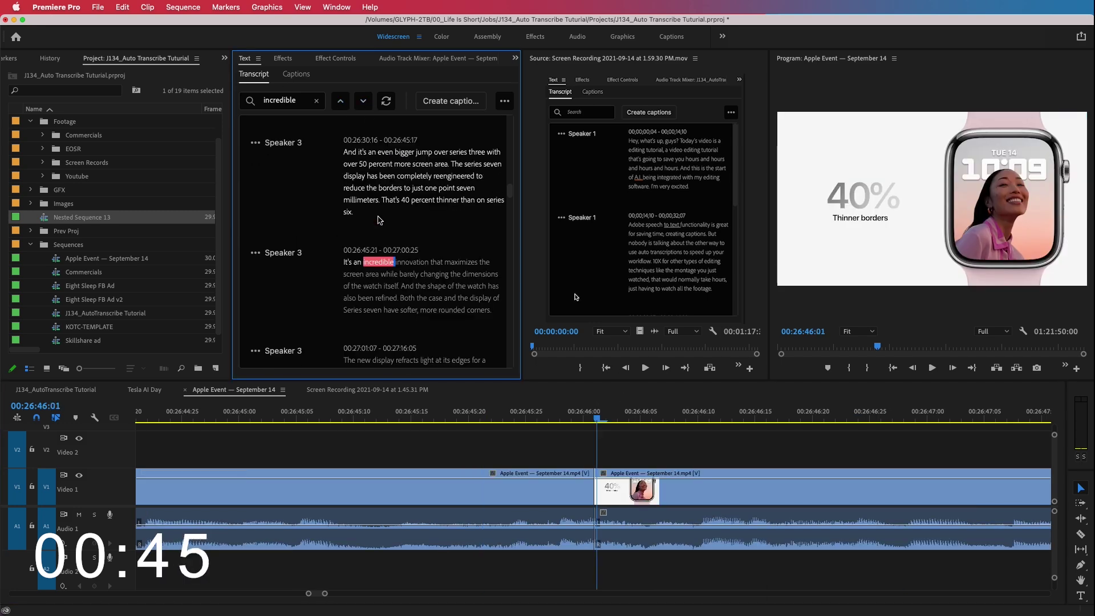
click(812, 419)
key(super+k)
click(363, 101)
click(363, 101)
click(363, 101)
click(359, 251)
key(super+k)
click(835, 420)
Step: Step through the remaining 'incredible' search hits up to the last, cutting at each one
click(364, 101)
click(354, 171)
click(363, 101)
click(335, 325)
click(443, 221)
click(363, 101)
key(Return)
key(Return)
key(Return)
key(Return)
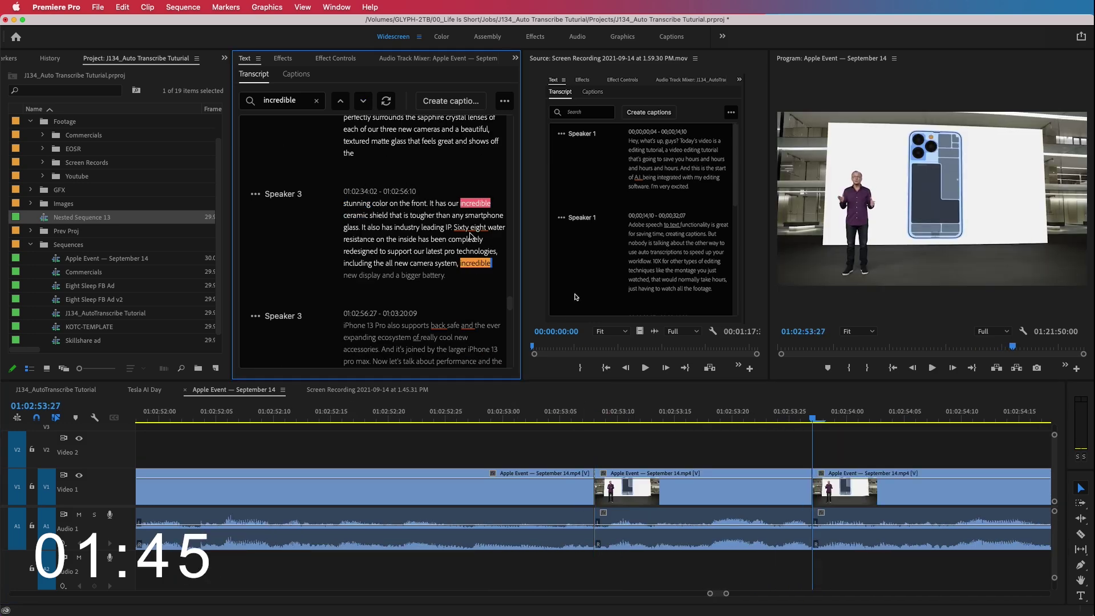
click(363, 101)
click(363, 101)
click(363, 101)
click(363, 101)
click(363, 100)
Step: Delete the first unwanted stretches of footage between the 'incredible' clips
key(backslash)
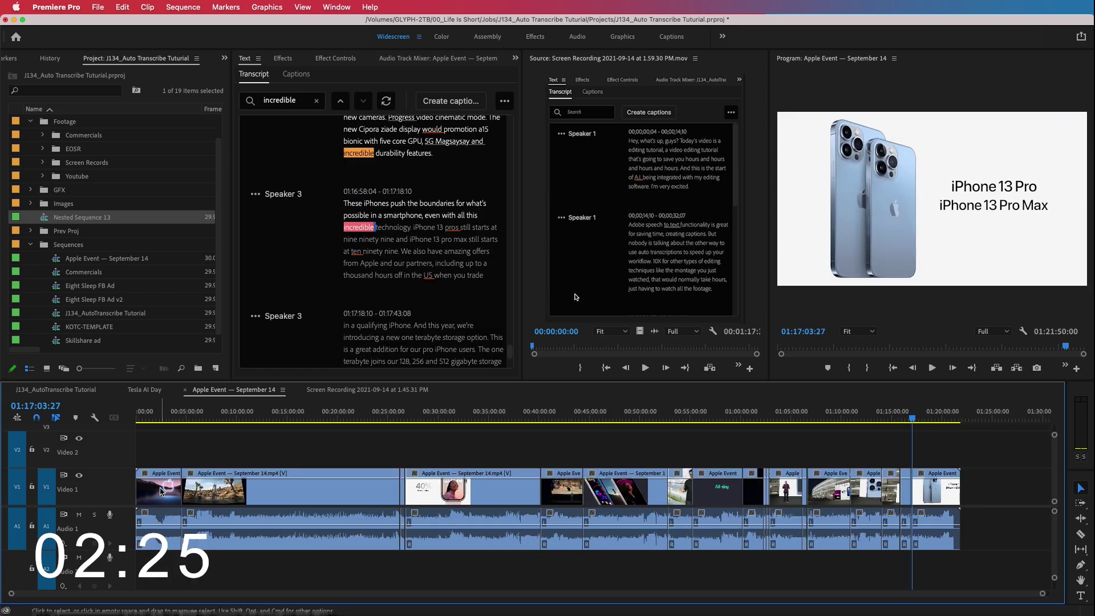
click(227, 488)
key(Delete)
click(473, 487)
key(Delete)
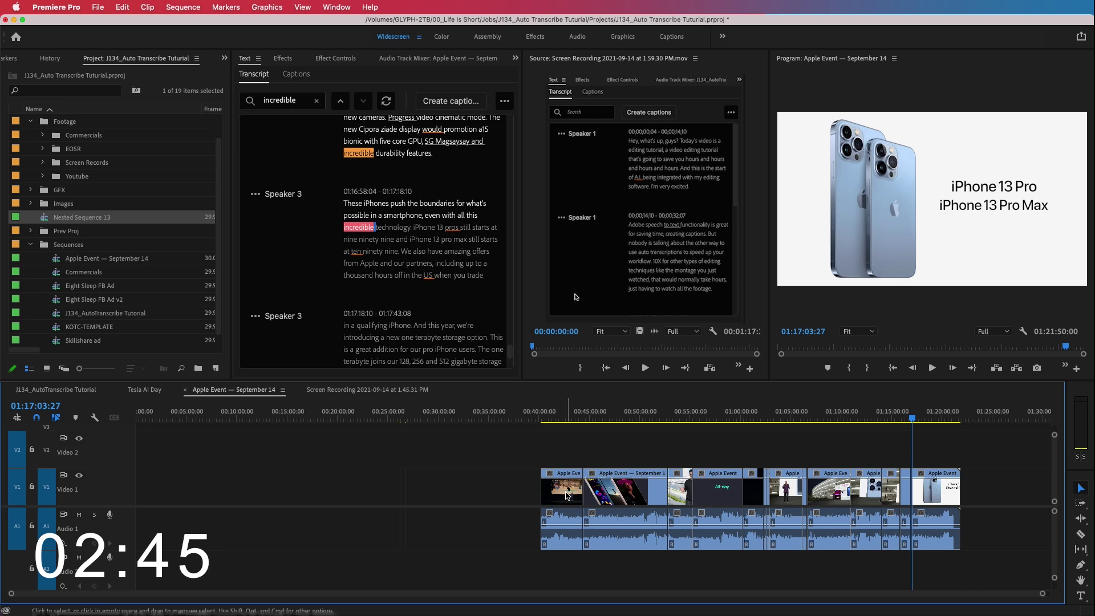
click(562, 487)
key(Delete)
click(624, 488)
key(Delete)
click(718, 488)
key(Delete)
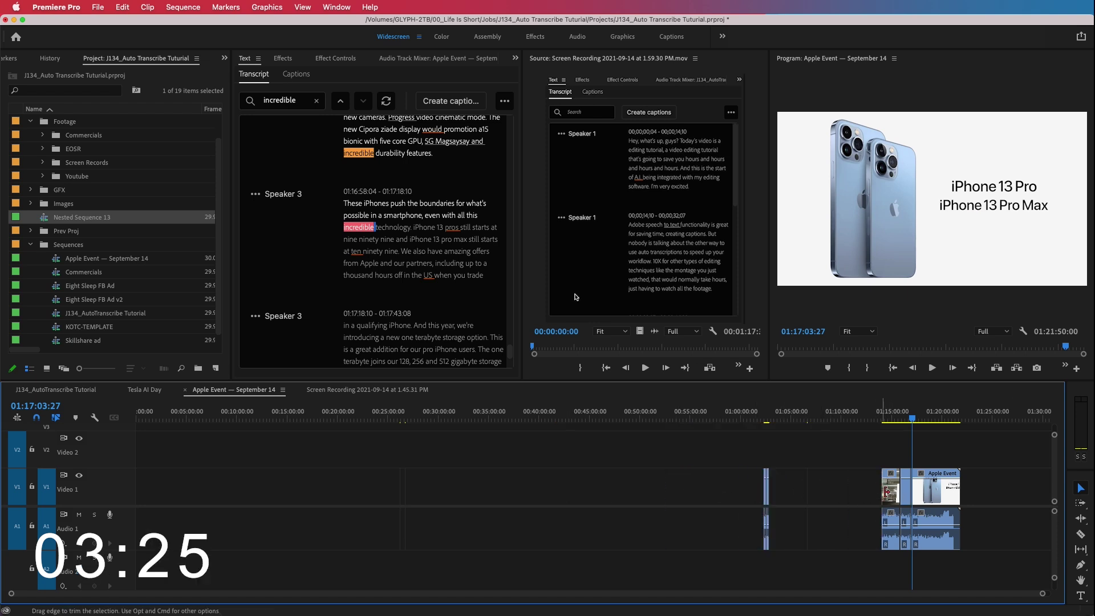
Step: Remove the last long event clip and the remaining leftover clips
key(Delete)
key(Up)
key(equal)
click(605, 487)
key(Delete)
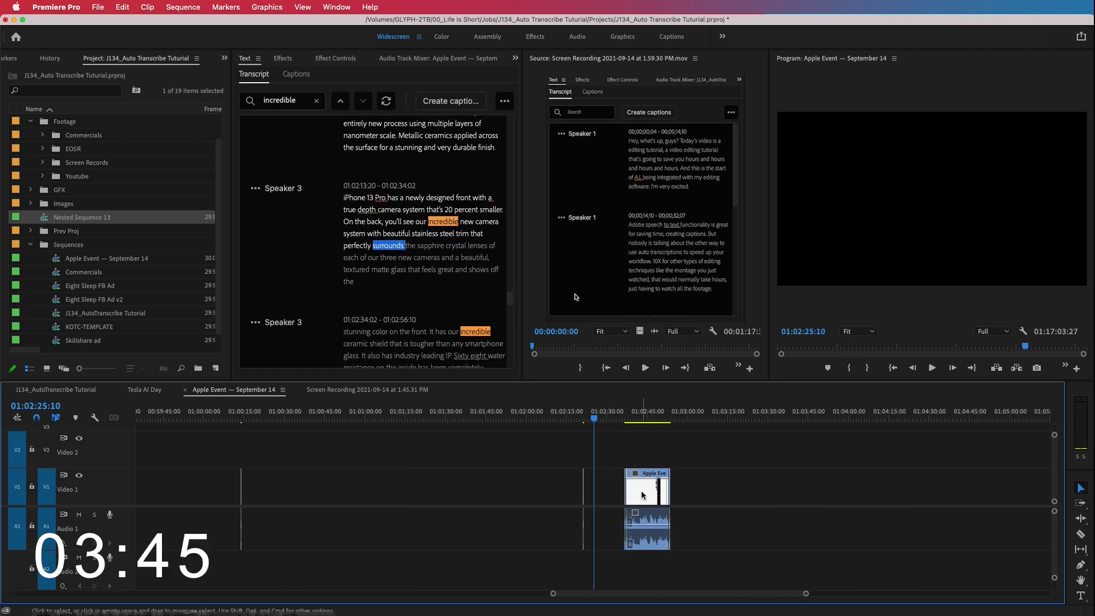
click(647, 487)
key(Delete)
Step: Ripple-delete the empty gaps so the 'incredible' clips form a continuous montage of about 12 minutes
key(backslash)
click(228, 495)
key(Delete)
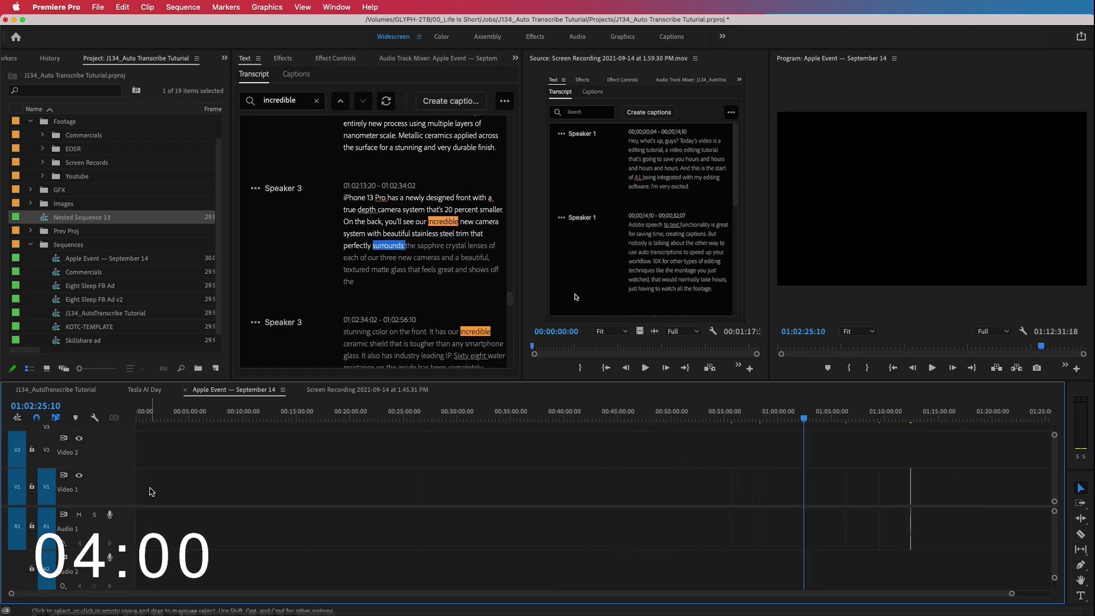
click(193, 491)
key(Delete)
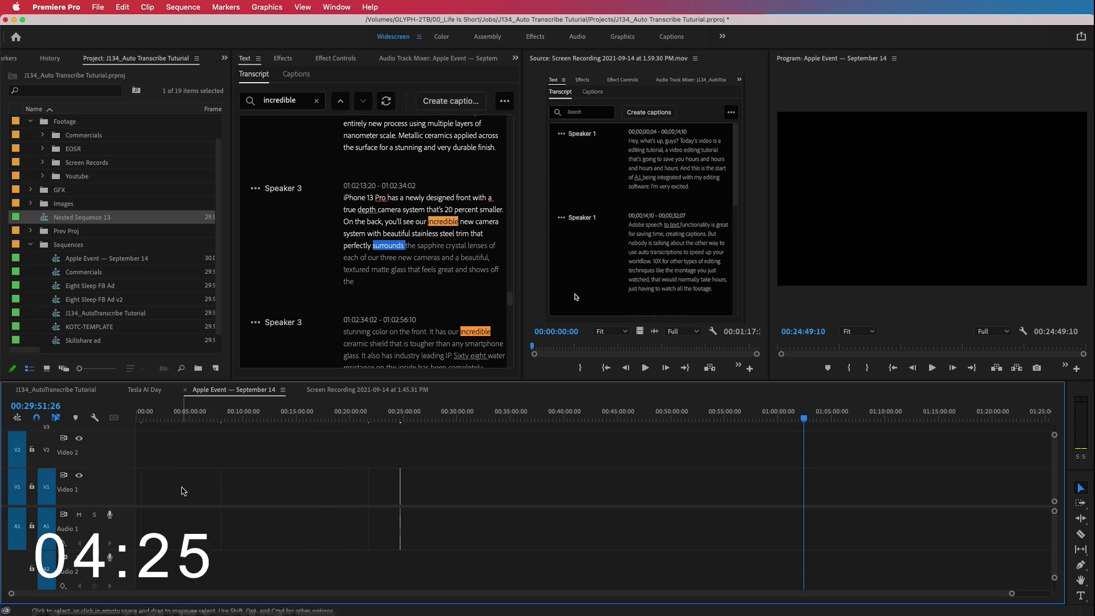
key(Delete)
key(backslash)
key(equal)
click(161, 488)
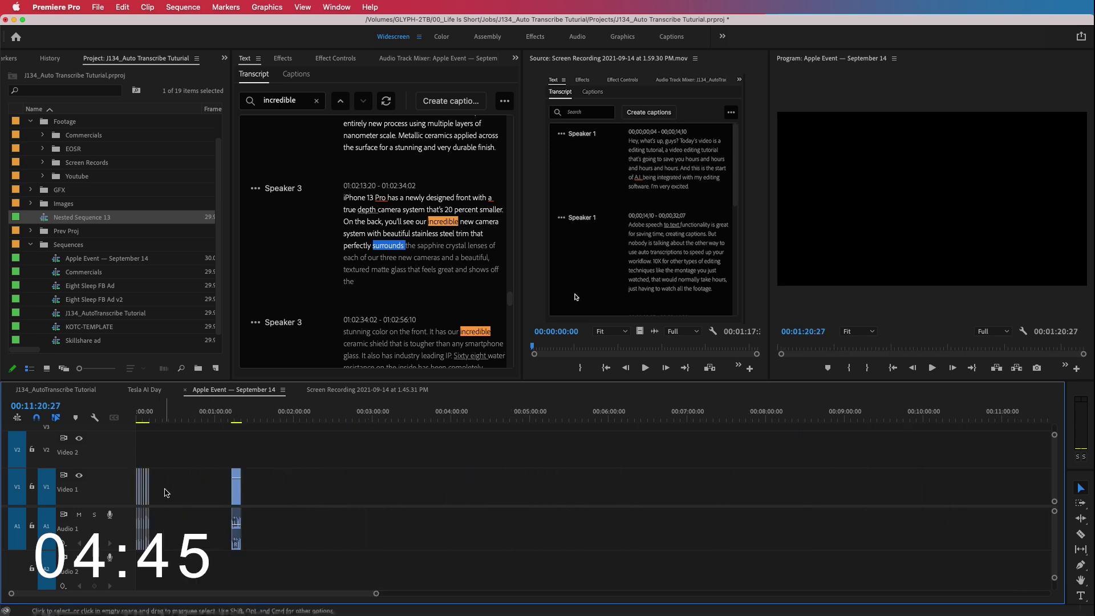
click(165, 492)
key(Delete)
key(backslash)
key(Delete)
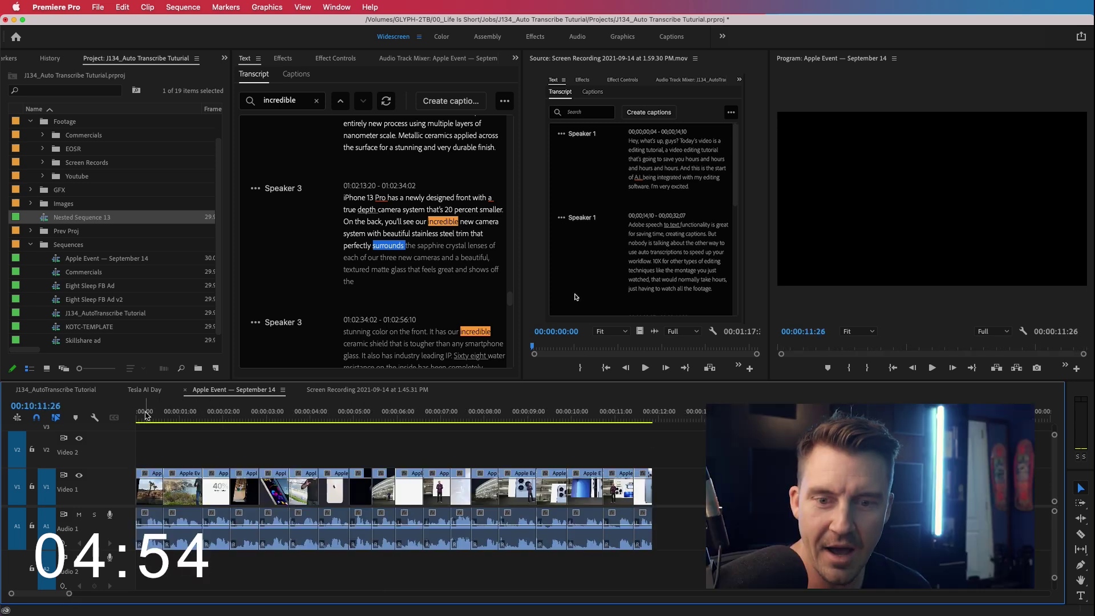
Step: Return the playhead to the first frame and play the roughly 12-minute 'incredible' montage
drag(158, 420, 109, 420)
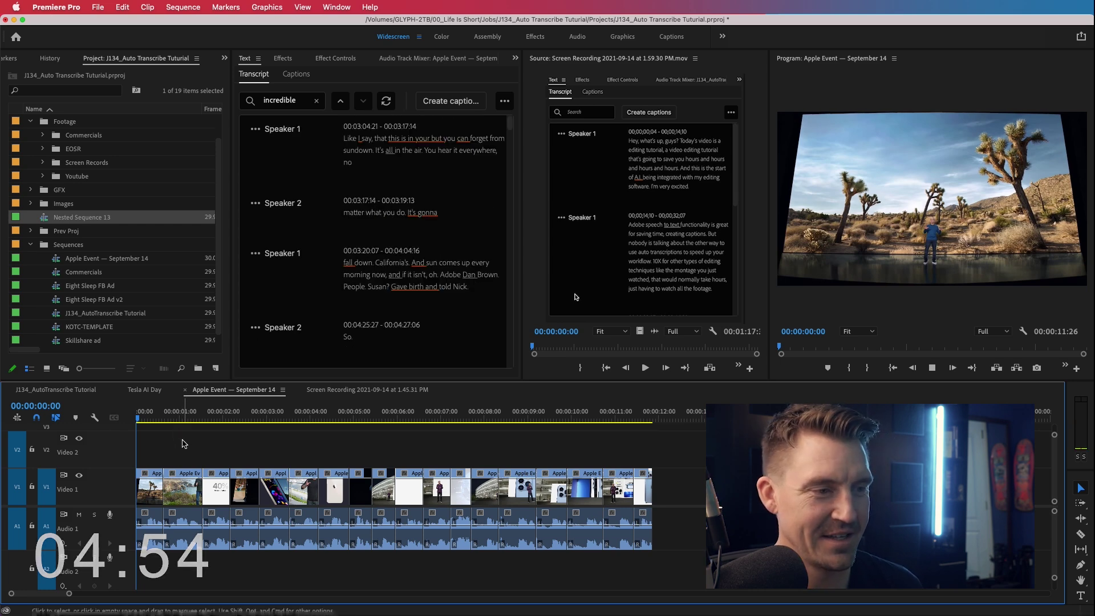
key(space)
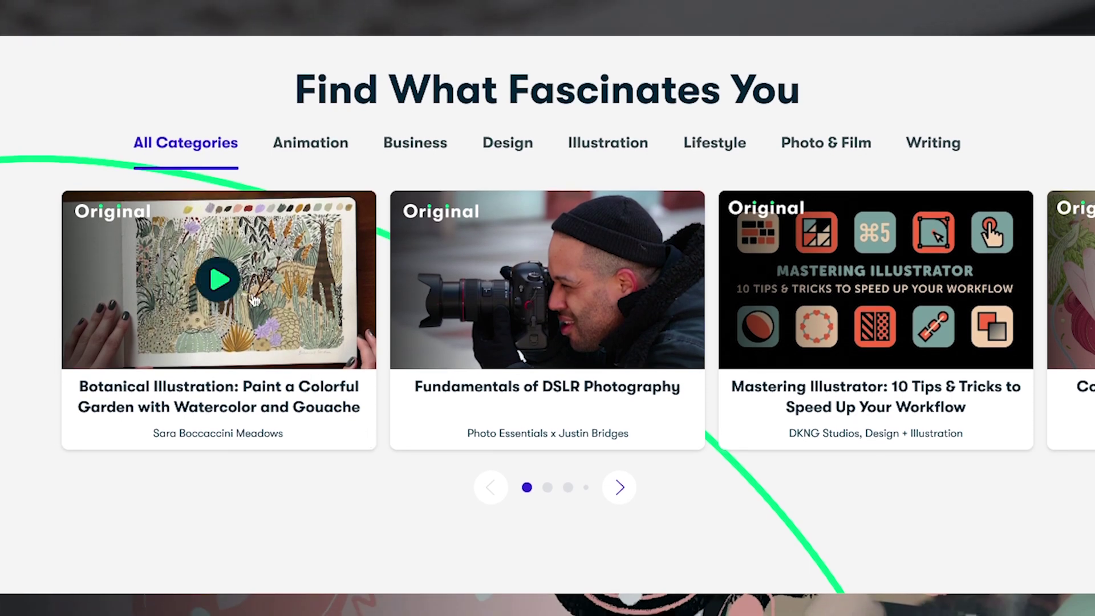
Step: Open the Botanical Illustration class and view its Reviews
click(254, 301)
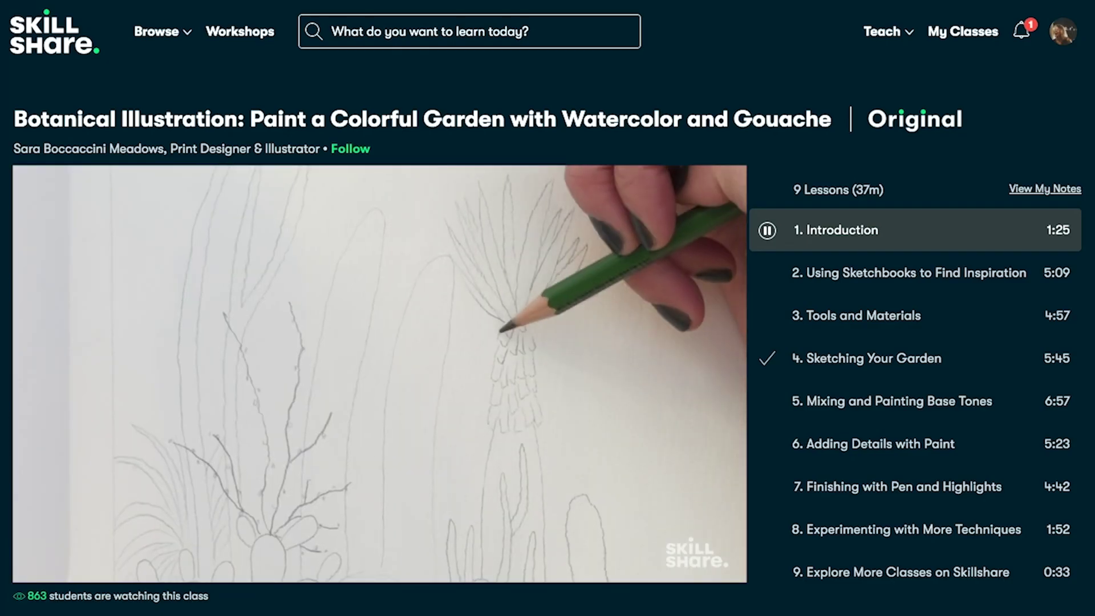
scroll(548, 308, down, 5)
scroll(232, 205, down, 3)
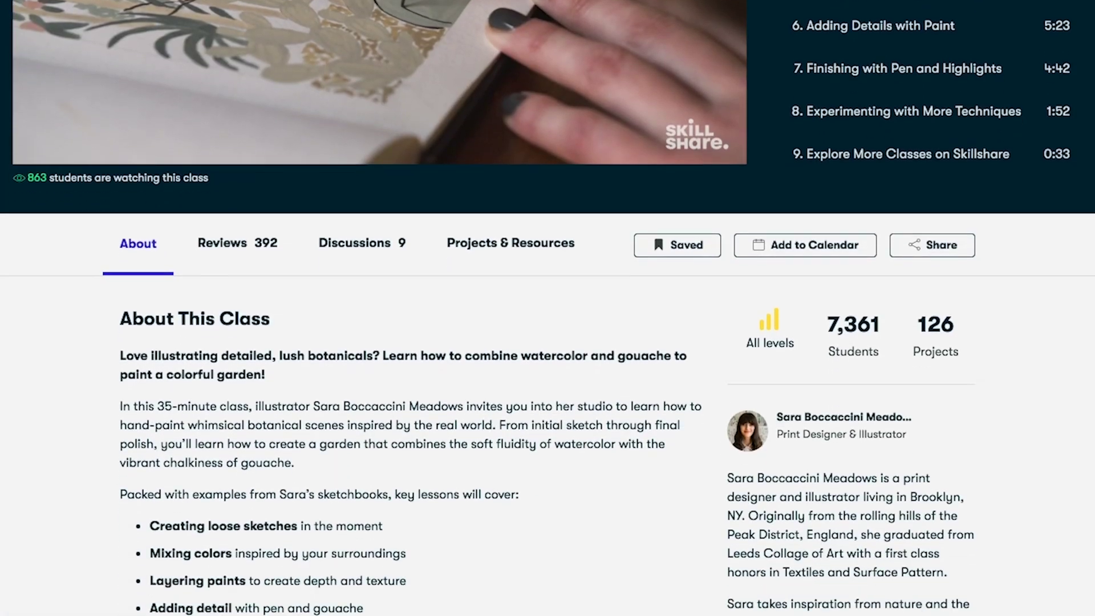
click(234, 204)
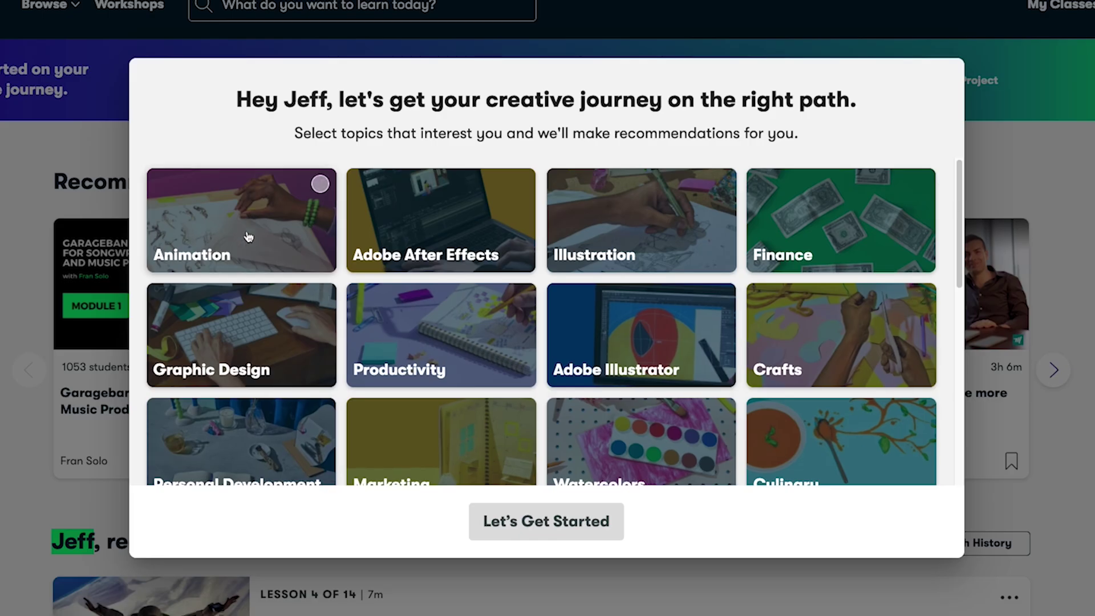
Step: Choose Adobe After Effects, Animation, Graphic Design and Productivity as interests
click(407, 235)
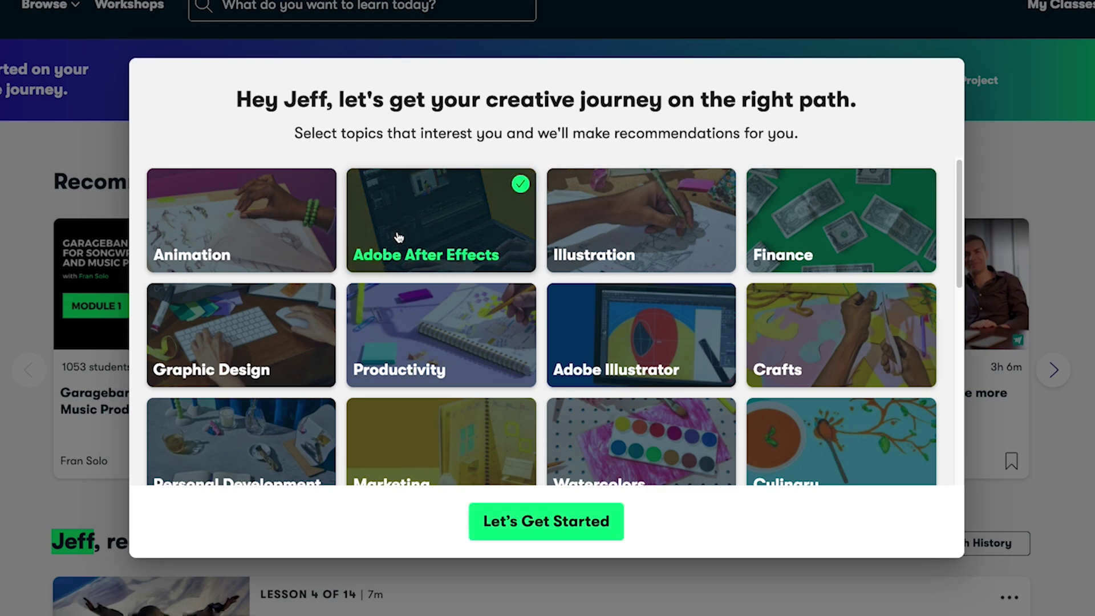
click(285, 229)
click(257, 318)
click(424, 341)
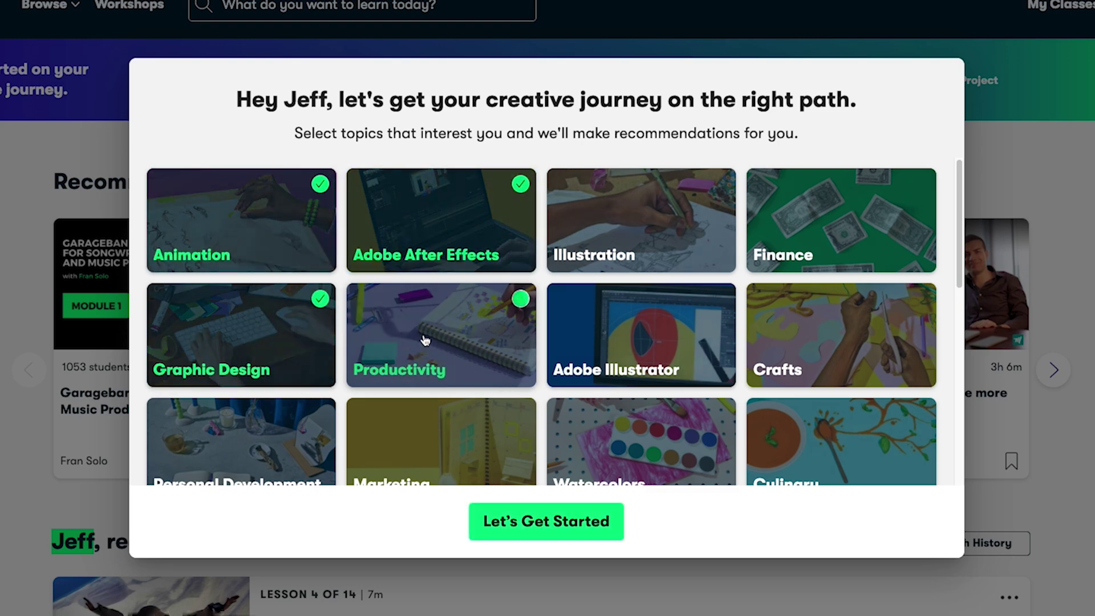